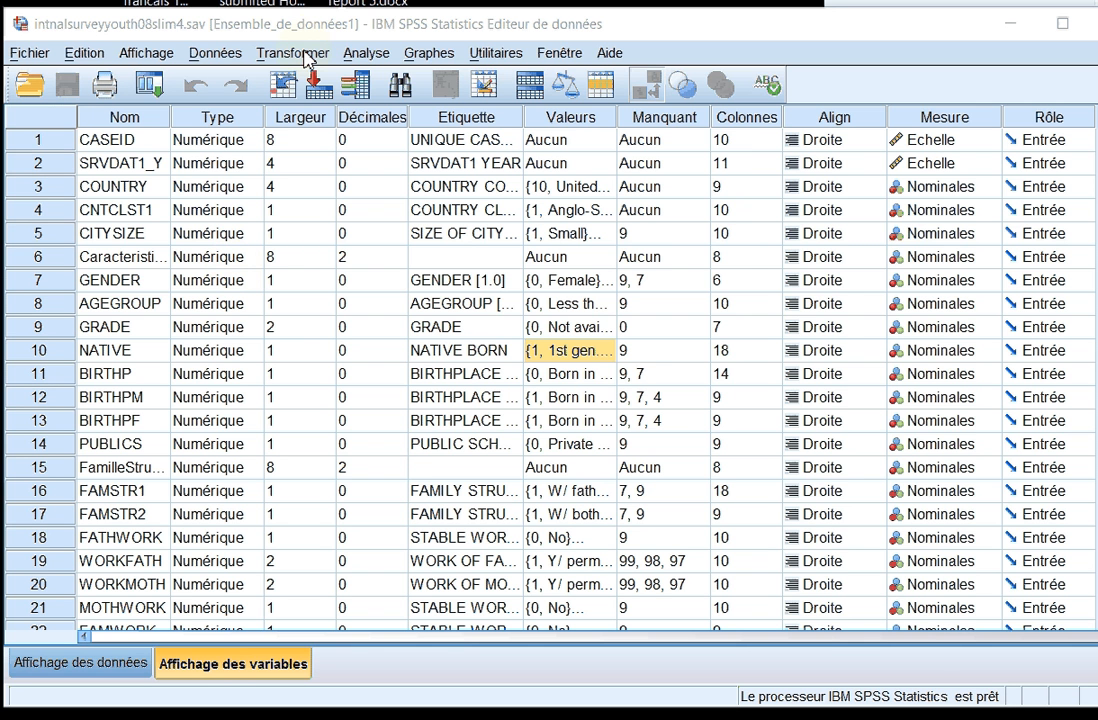
Open the Effectifs (frequencies) analysis and remove Delinquance from its list of variables to analyse
click(367, 60)
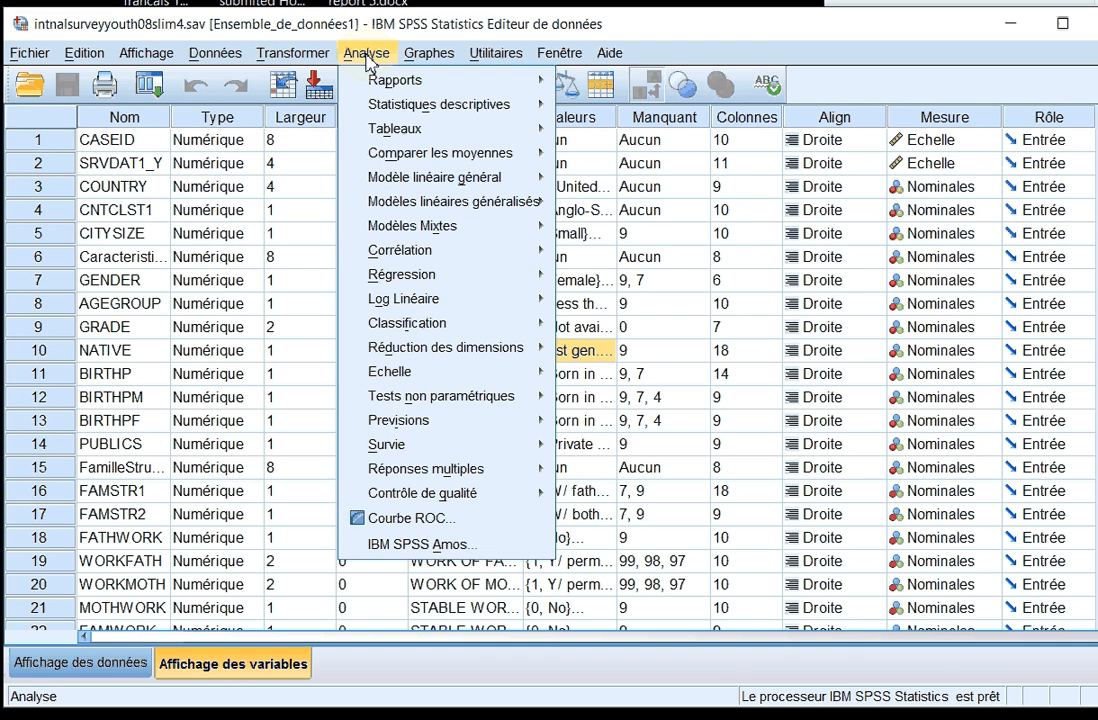
mouse_move(456, 108)
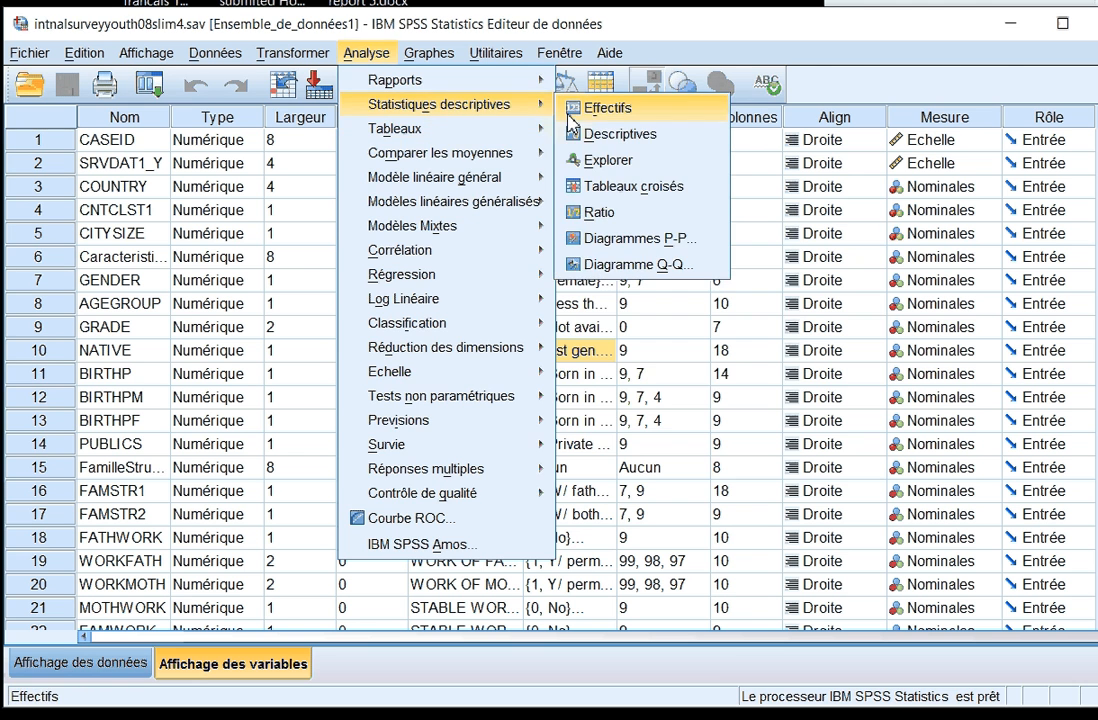
click(600, 110)
click(585, 298)
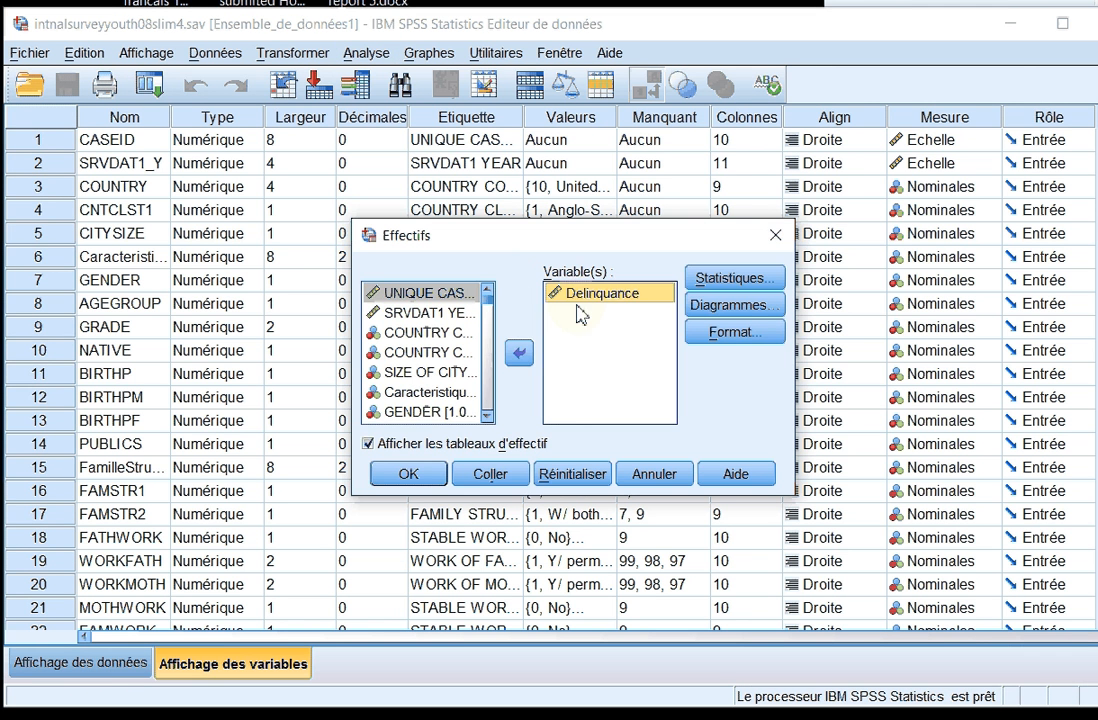
click(519, 355)
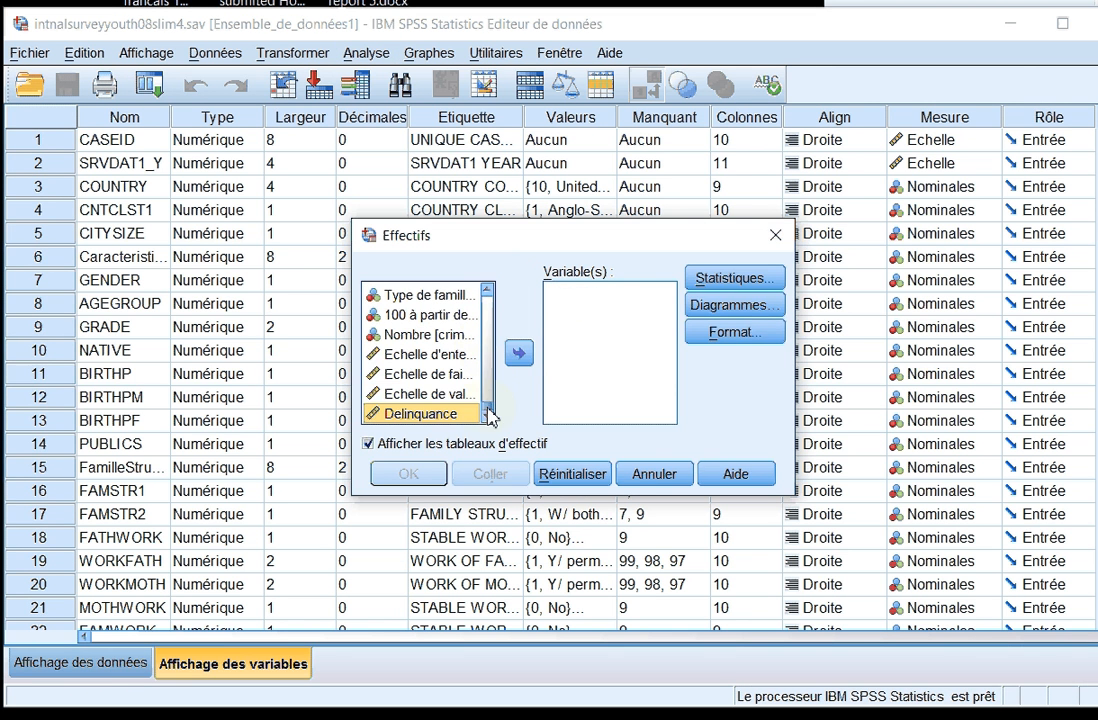
Add GENDER and AGEGROUP to the variables of the Effectifs analysis
drag(487, 407, 483, 297)
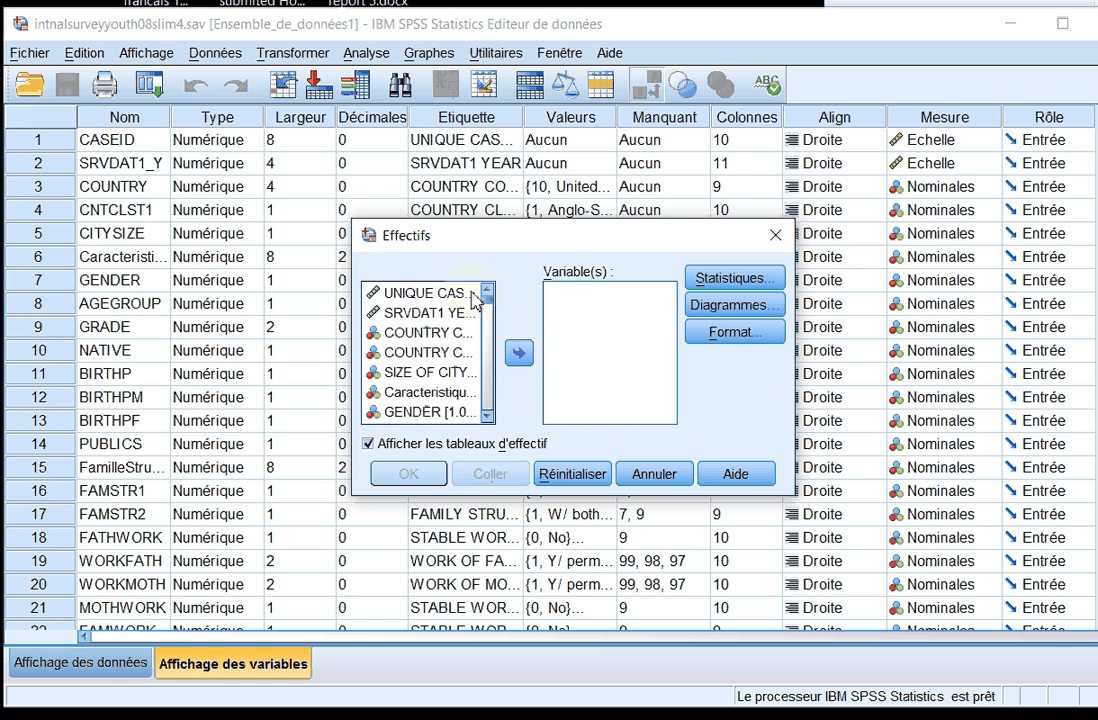
click(445, 418)
click(518, 353)
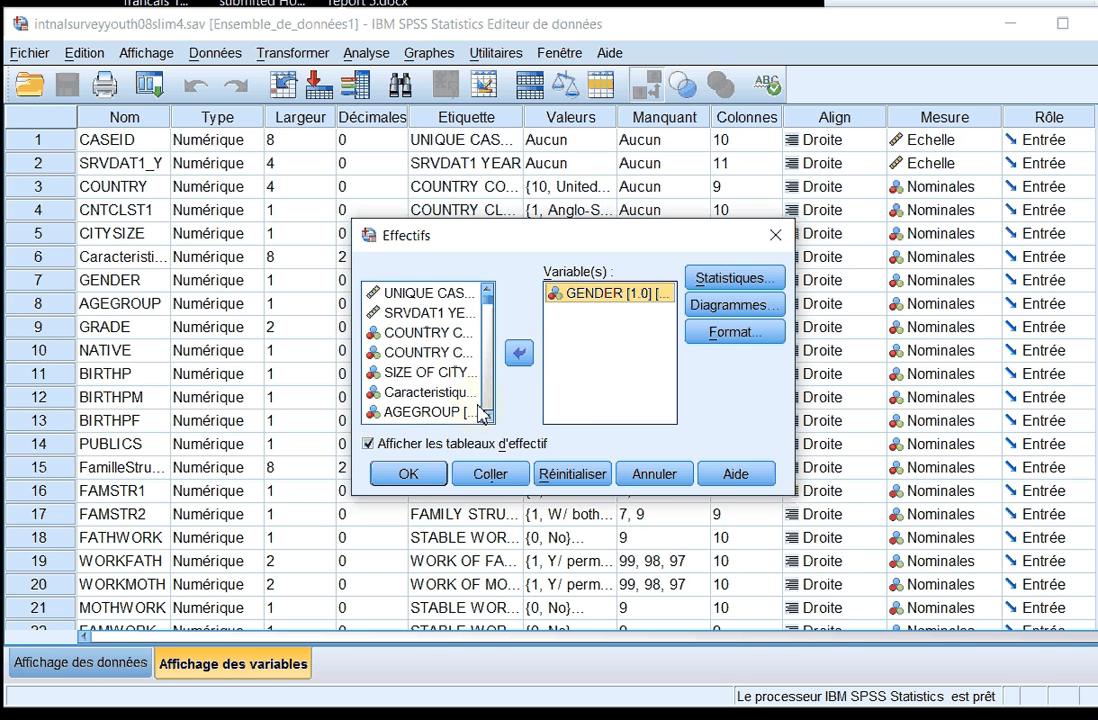
click(488, 417)
click(488, 417)
click(488, 417)
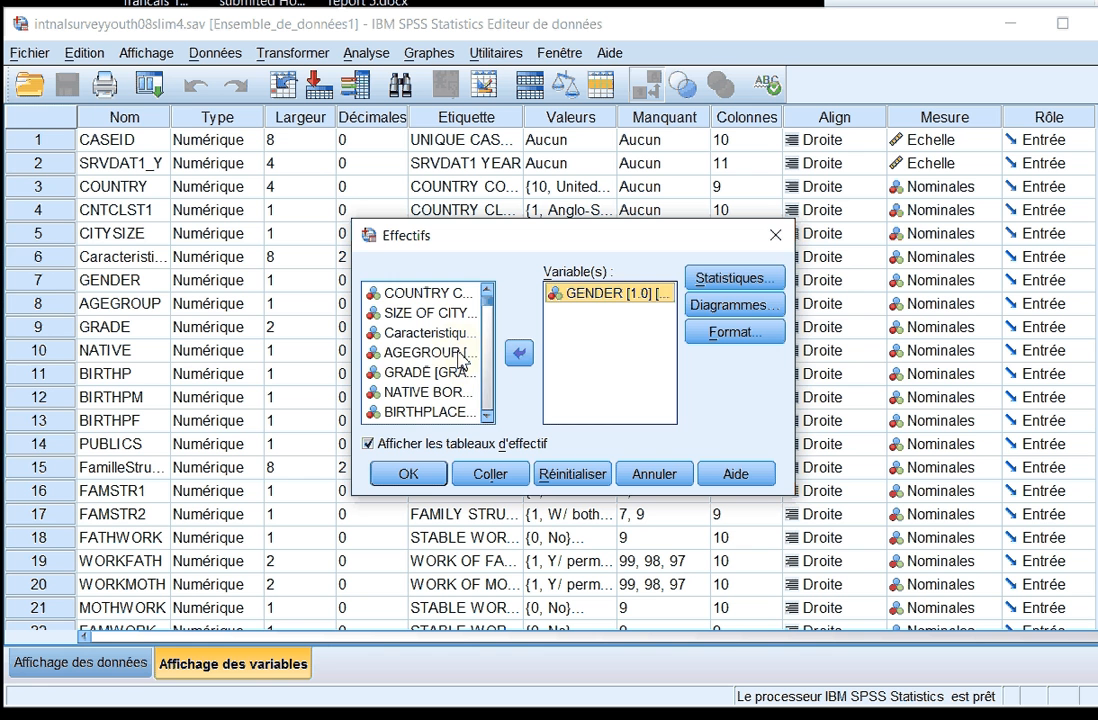
click(440, 352)
click(517, 355)
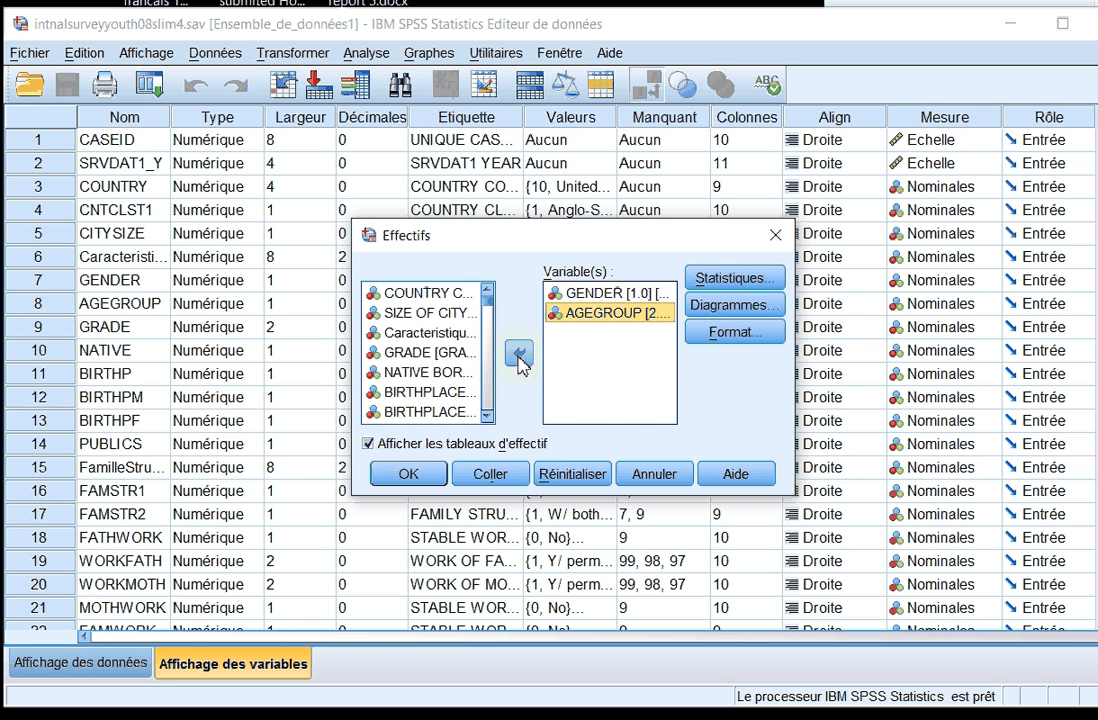
Add COUNTRY CLUSTER 1 and Delinquance to the analysis variables and run the frequencies
click(442, 299)
click(517, 353)
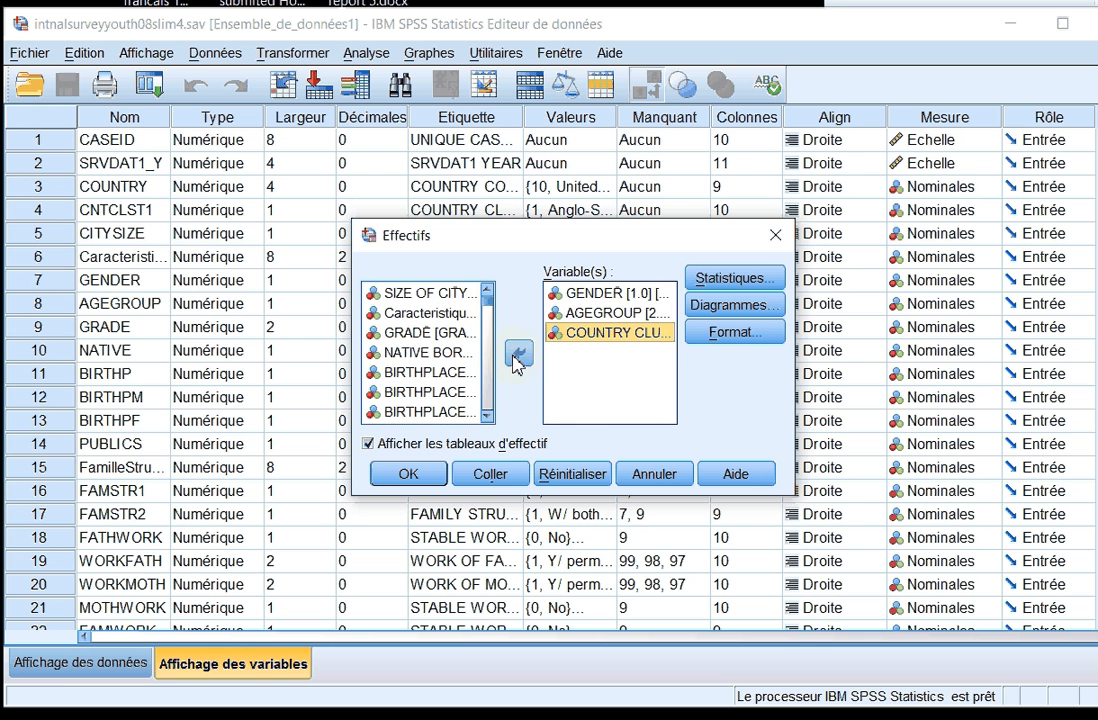
drag(490, 289, 488, 425)
click(452, 413)
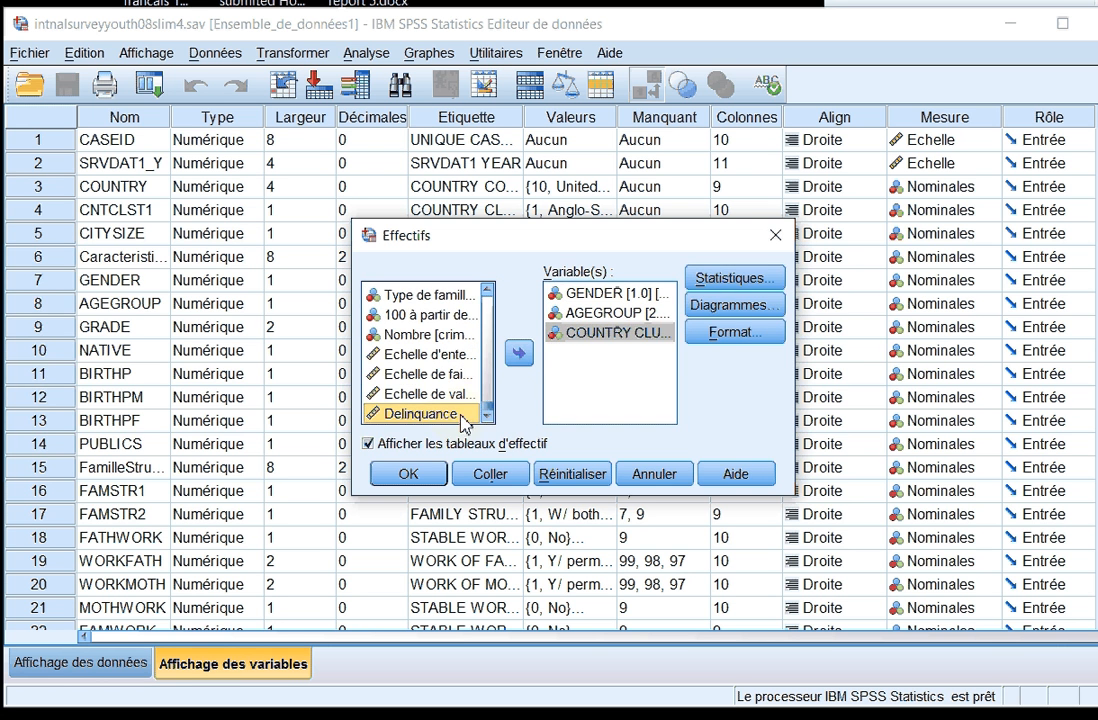
click(519, 355)
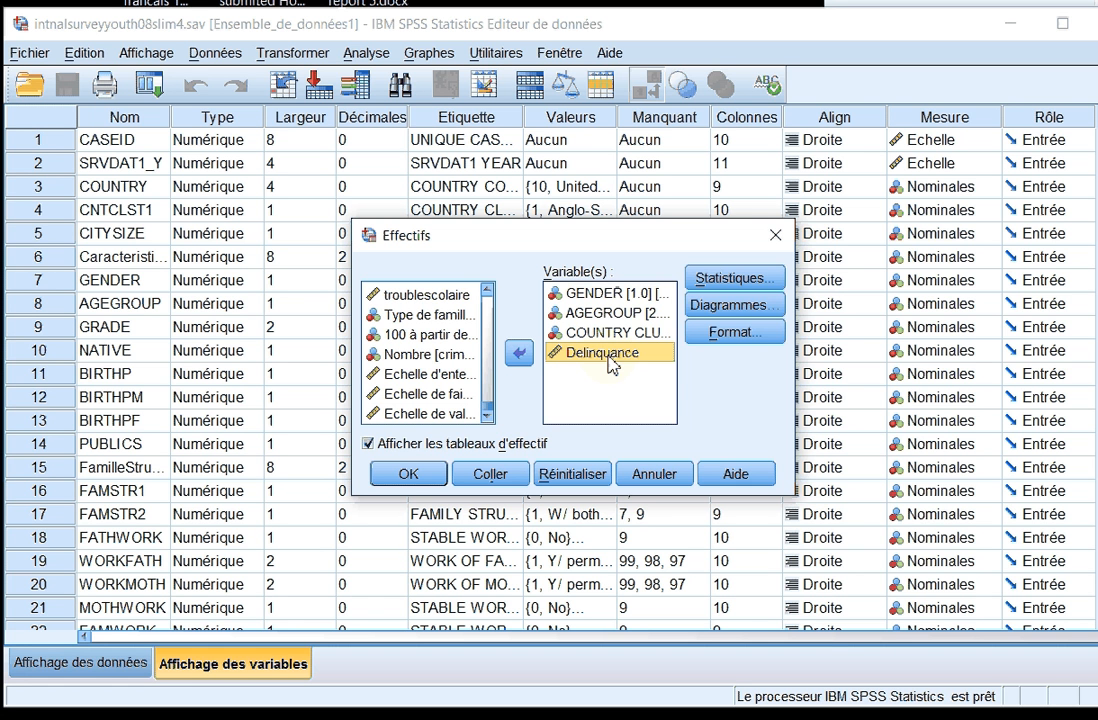
click(434, 478)
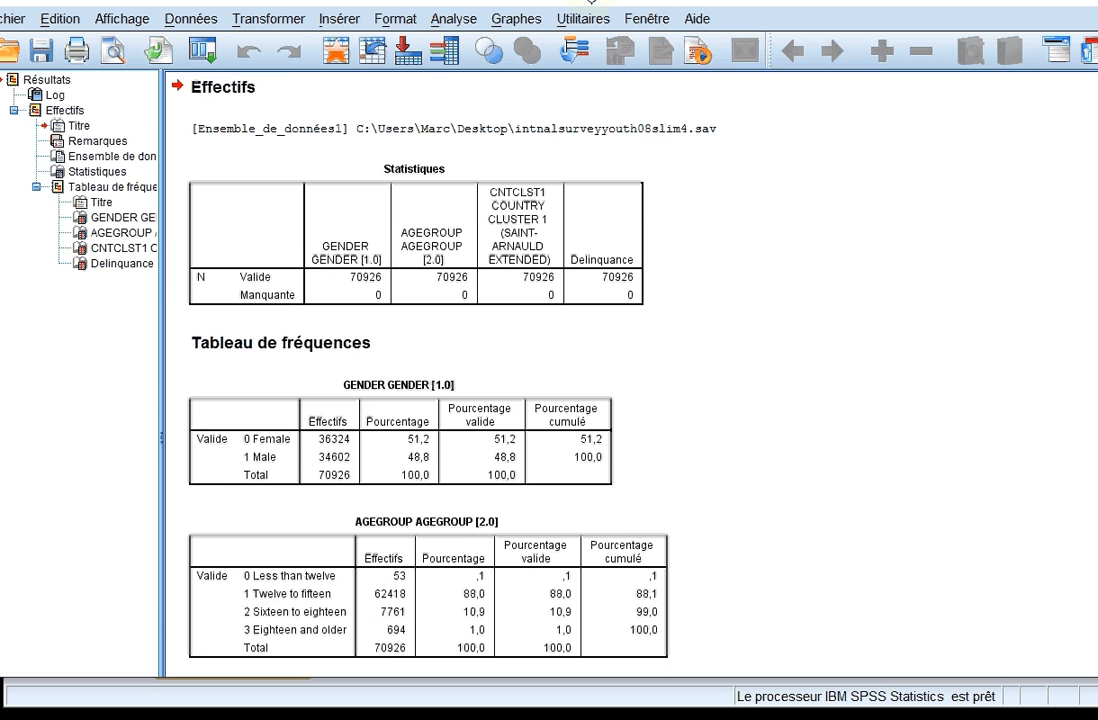
Narrow the output outline and examine the frequency tables for gender, age group, country cluster and Delinquance
scroll(560, 370, down, 2)
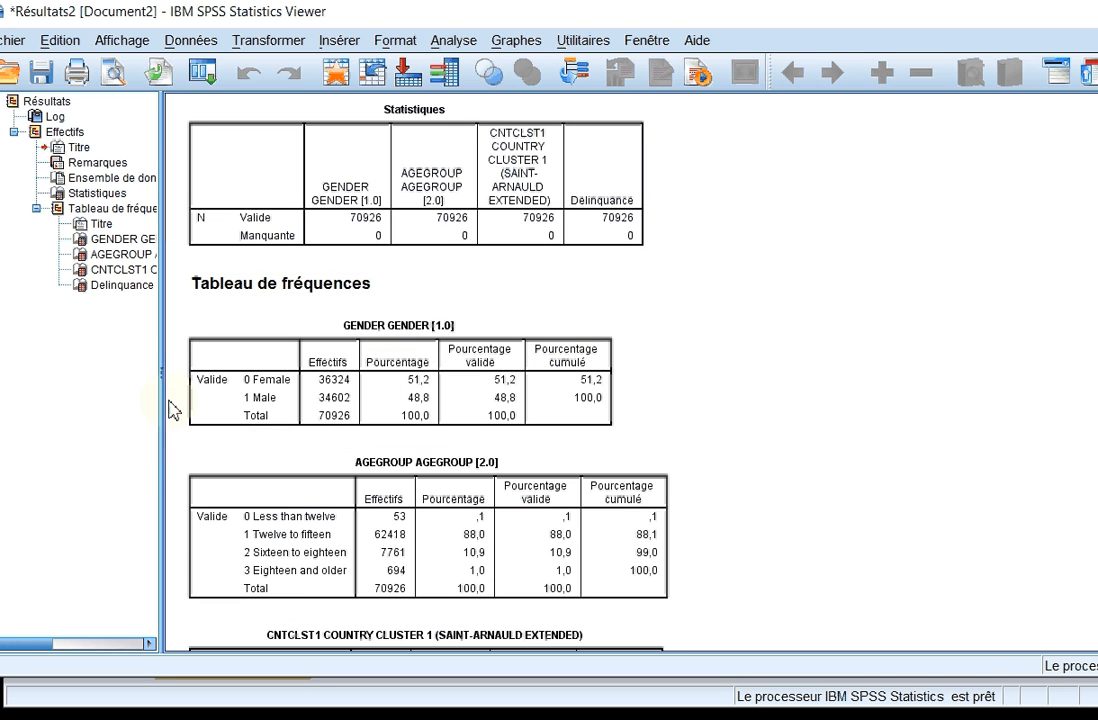
drag(162, 370, 70, 368)
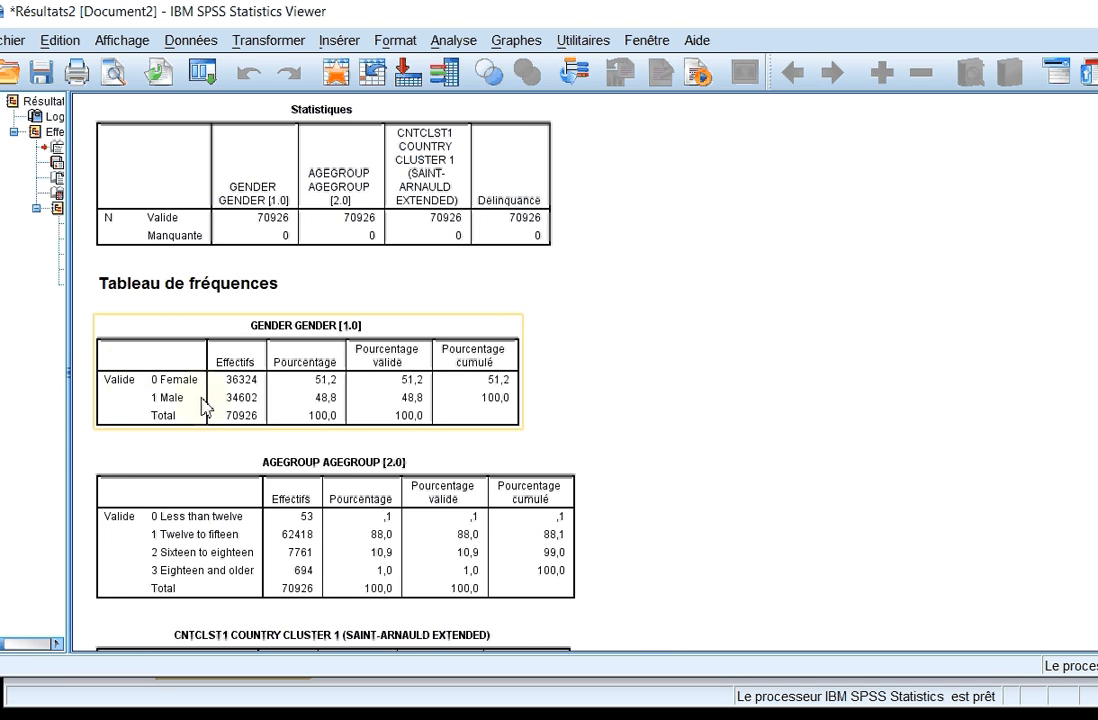
scroll(230, 415, down, 2)
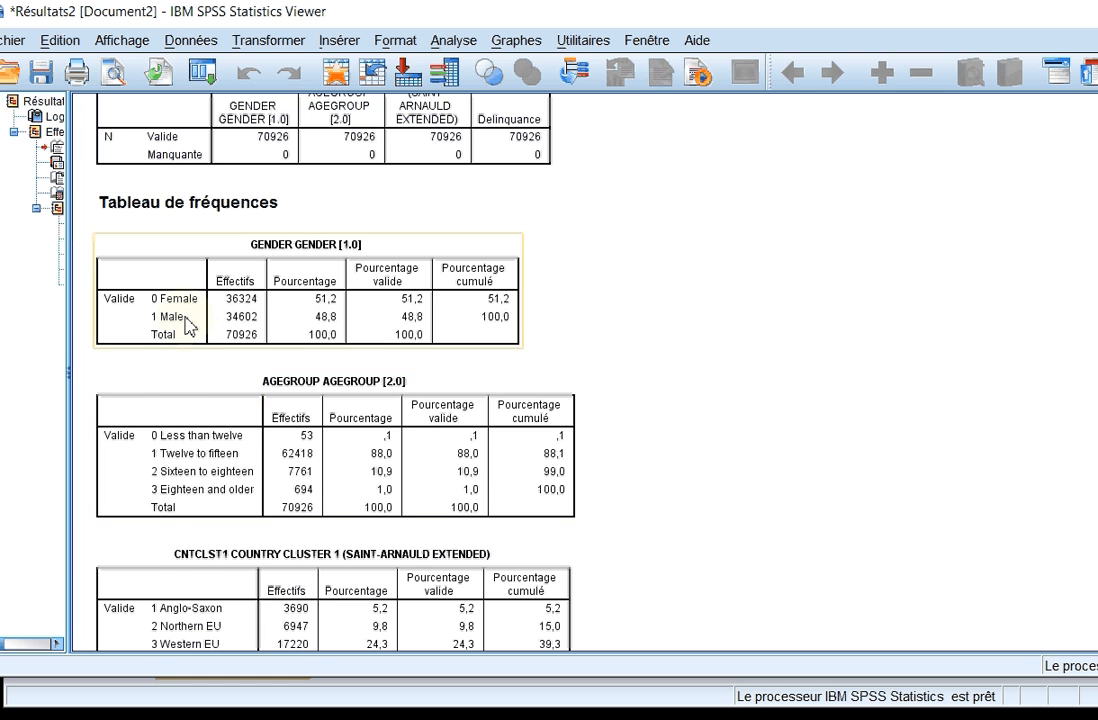
scroll(215, 365, down, 2)
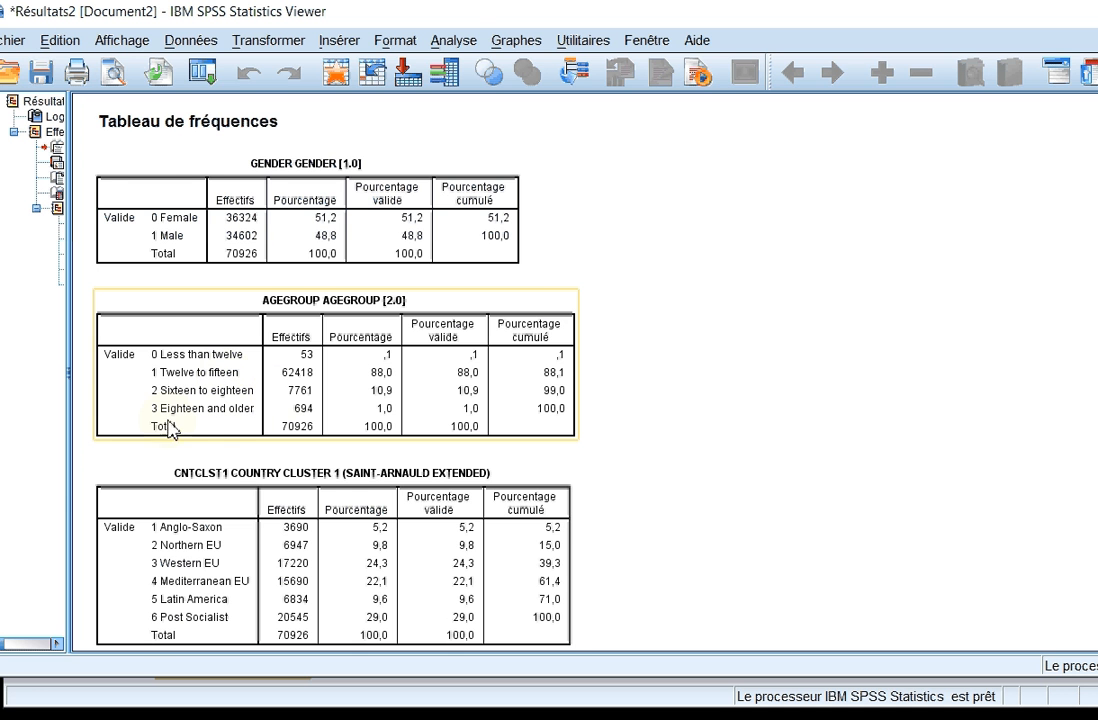
scroll(195, 398, down, 4)
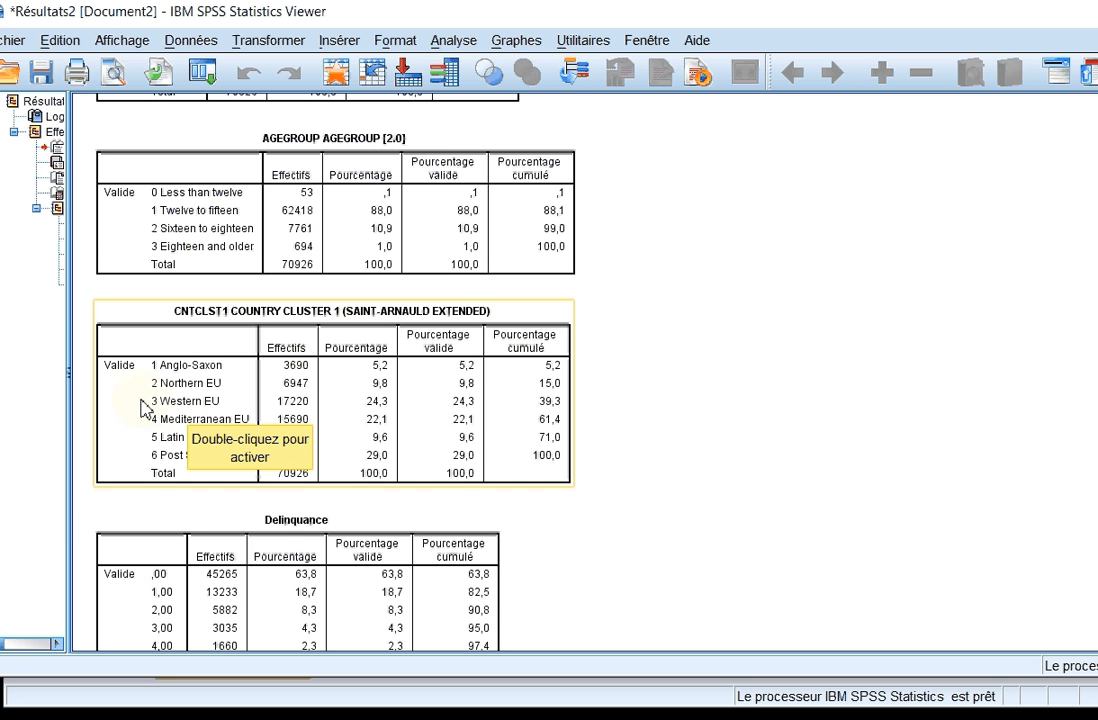
scroll(143, 408, down, 3)
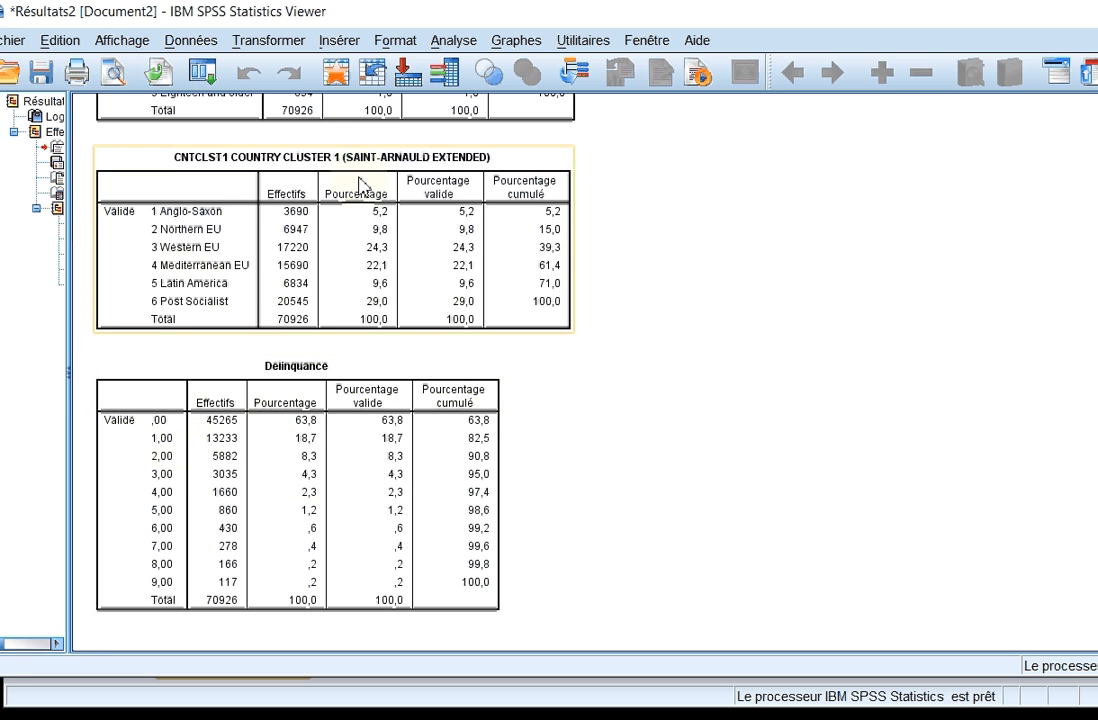
Open the case selection settings and choose to select observations by a logical condition
click(190, 42)
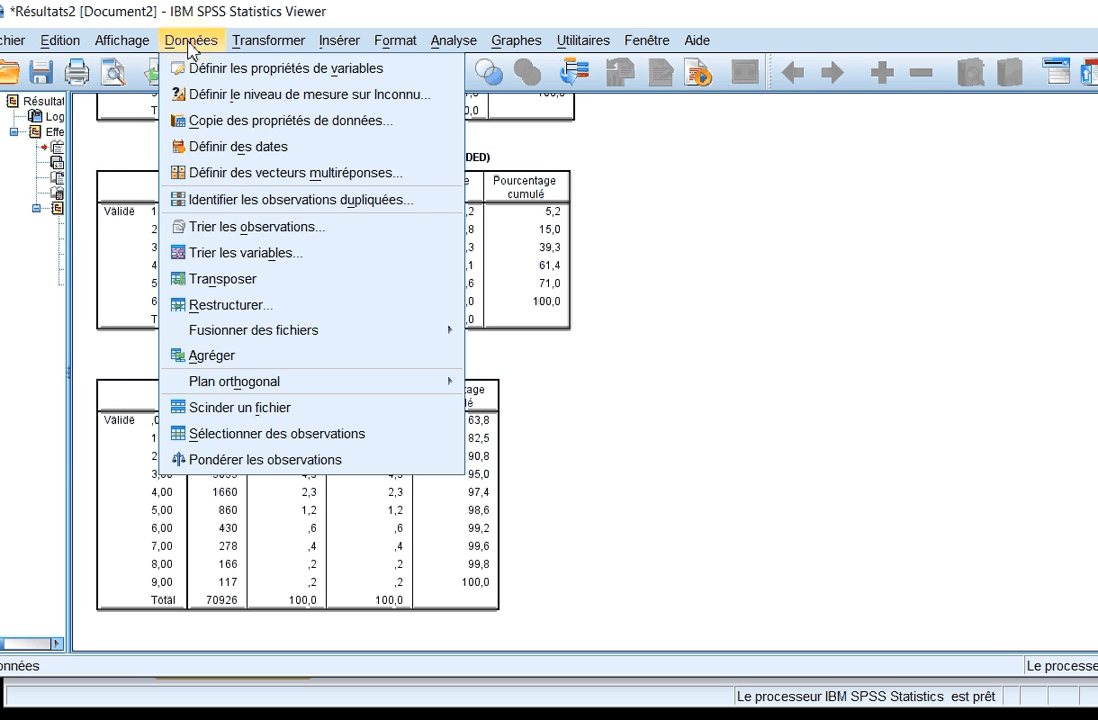
click(287, 434)
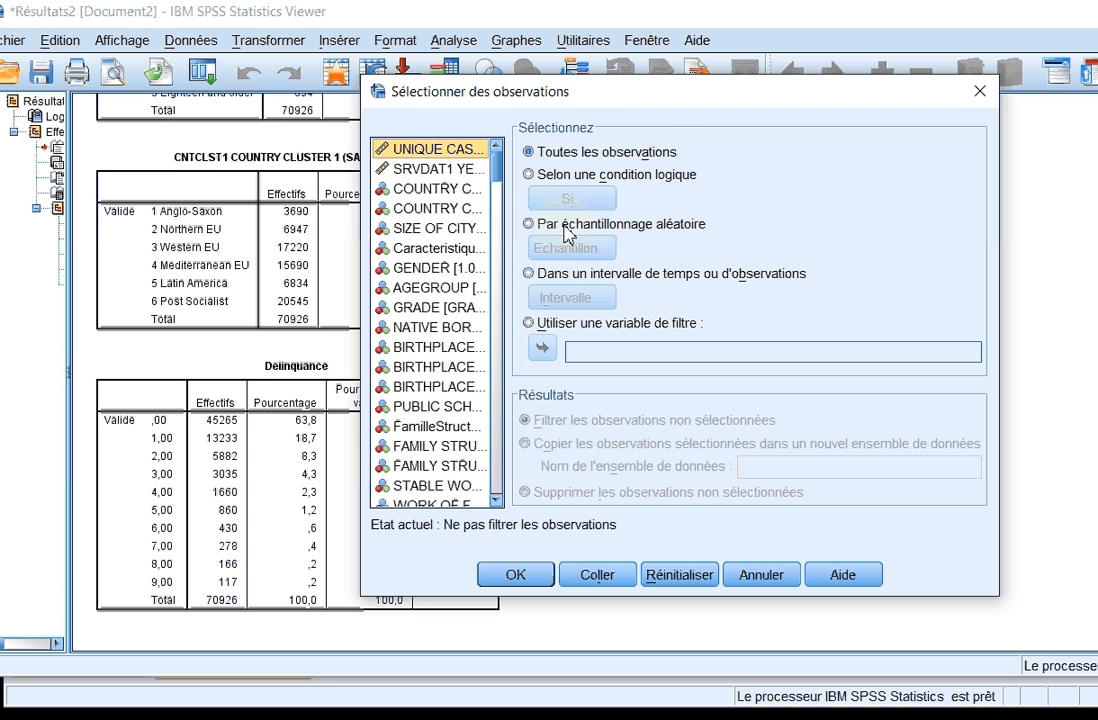
click(632, 180)
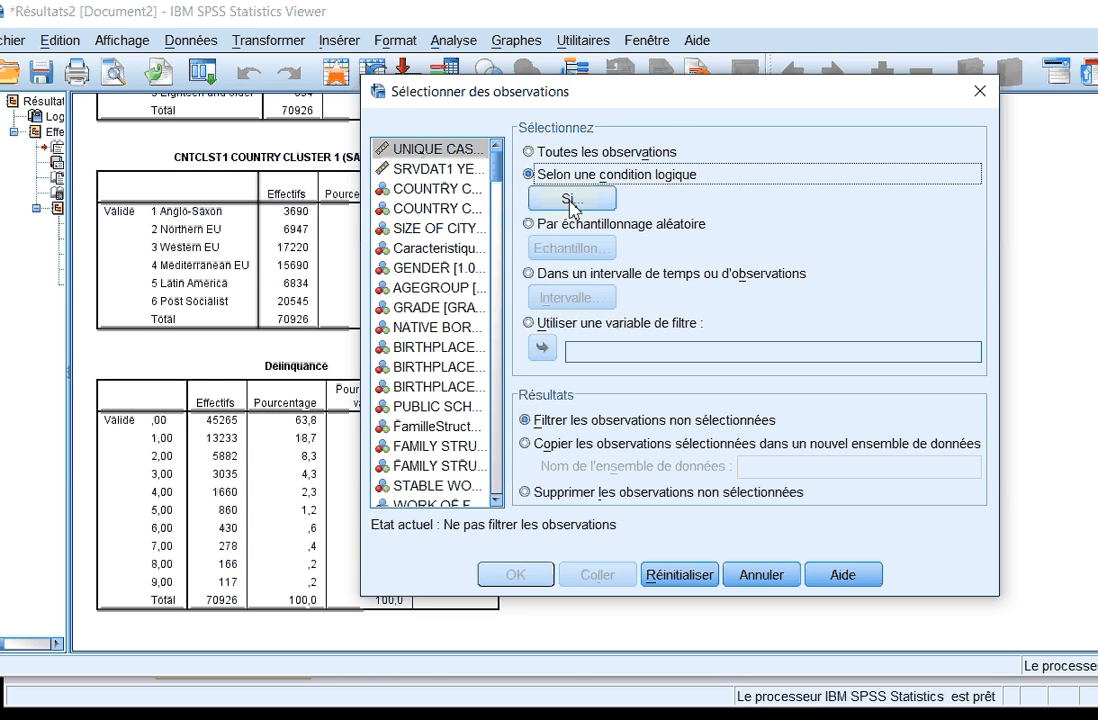
click(572, 201)
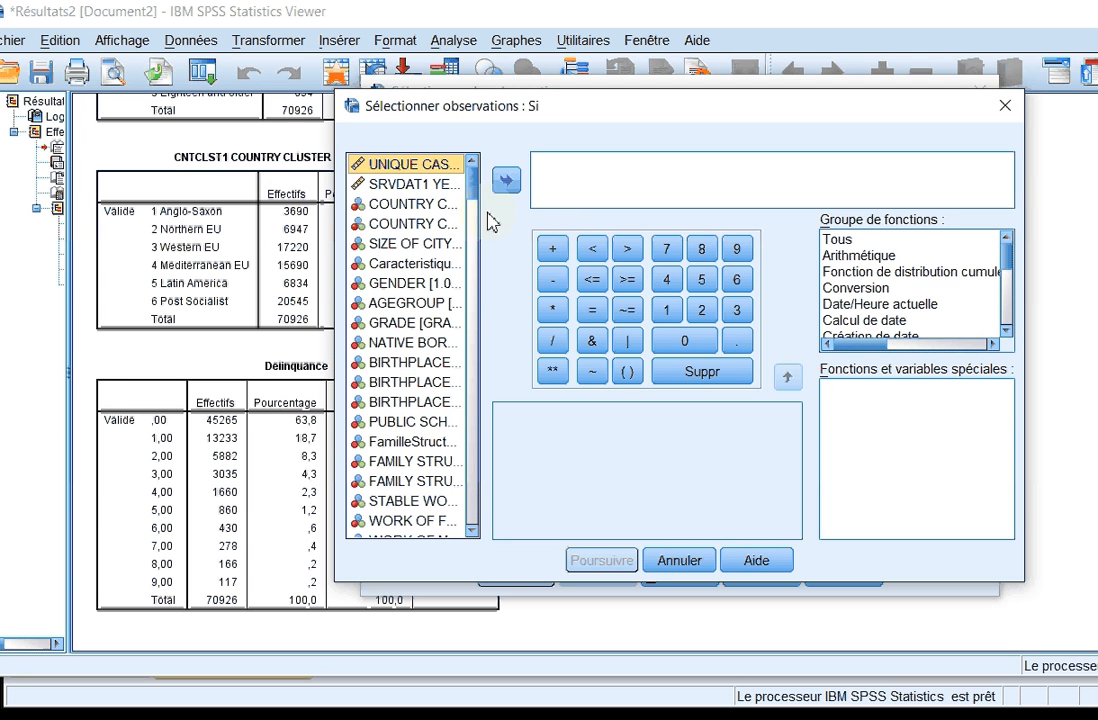
click(1090, 450)
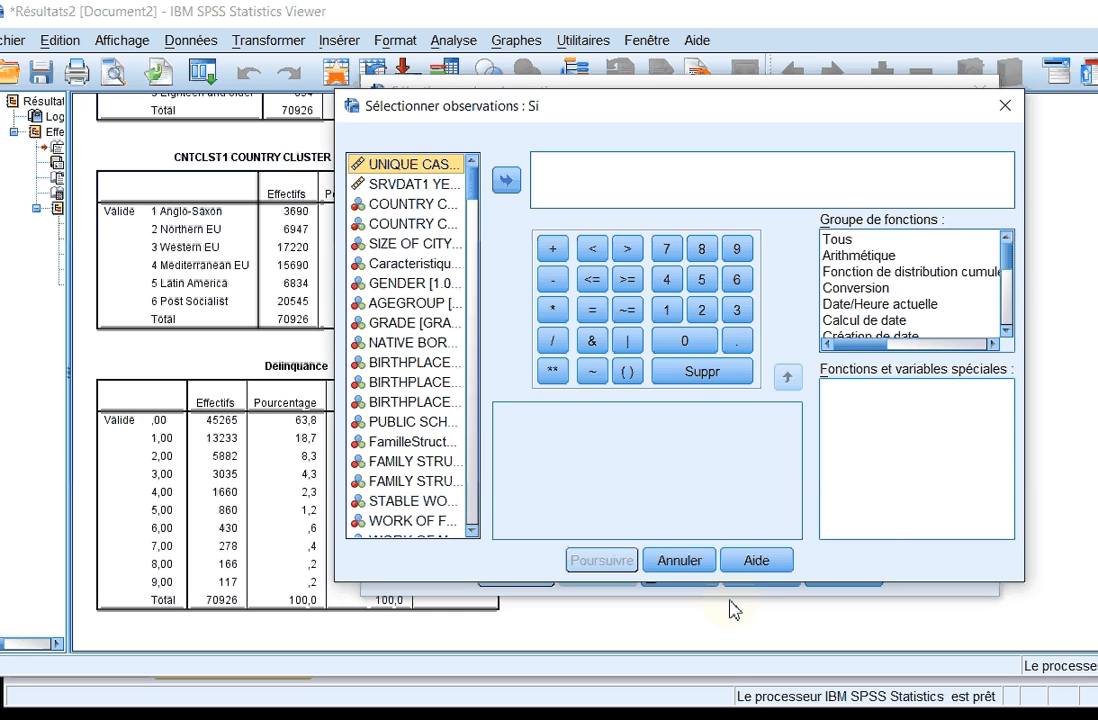
click(705, 560)
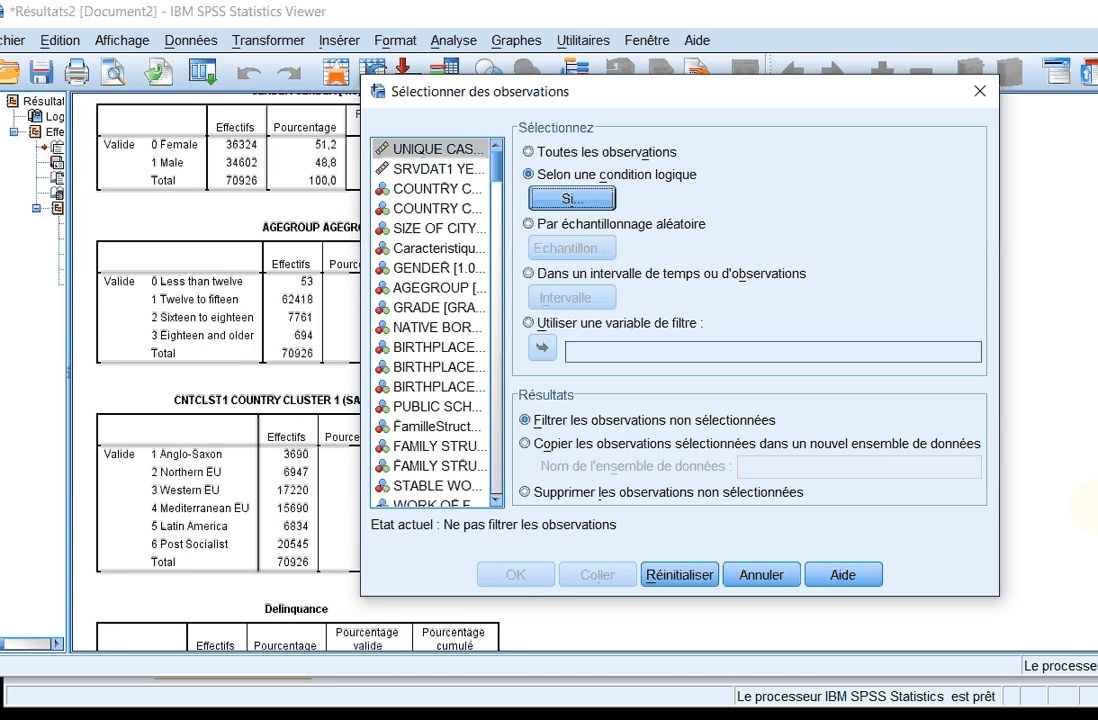
Define the selection condition GENDER = 1 and apply it, filtering out the unselected observations
click(600, 200)
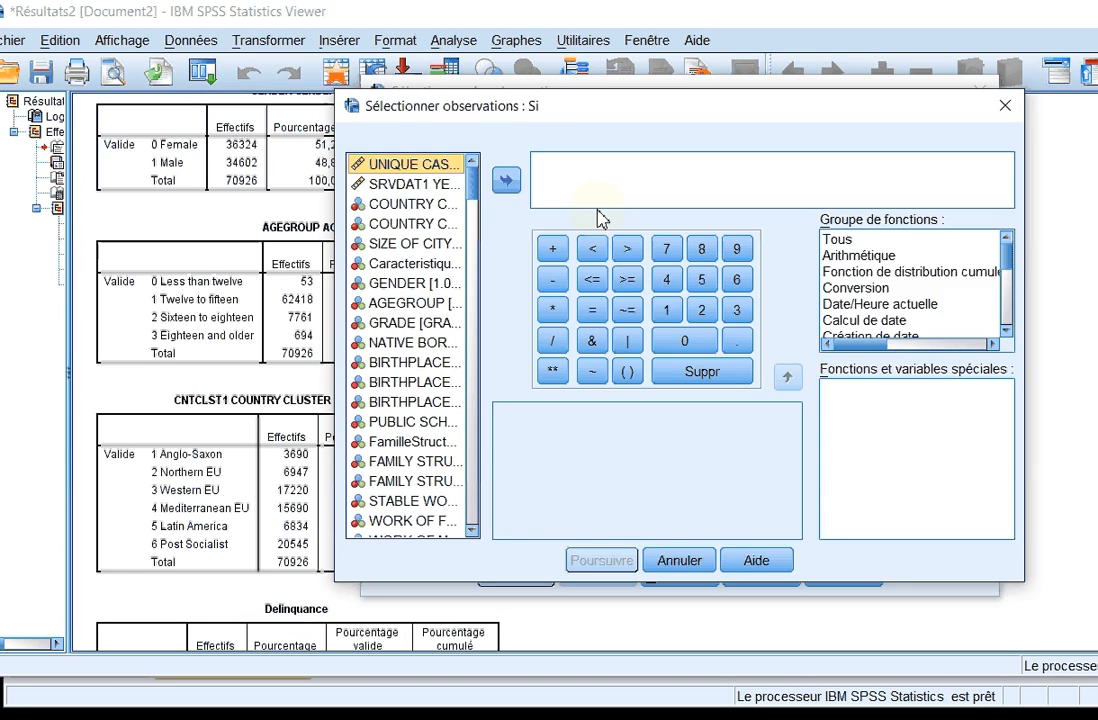
click(538, 167)
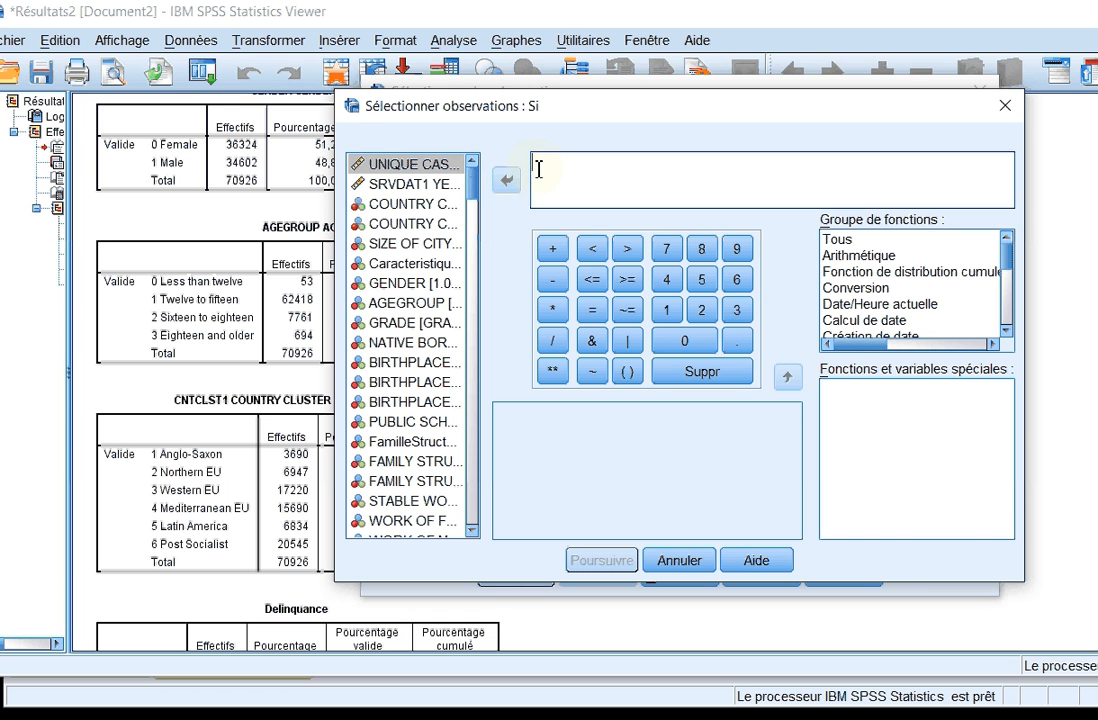
click(432, 285)
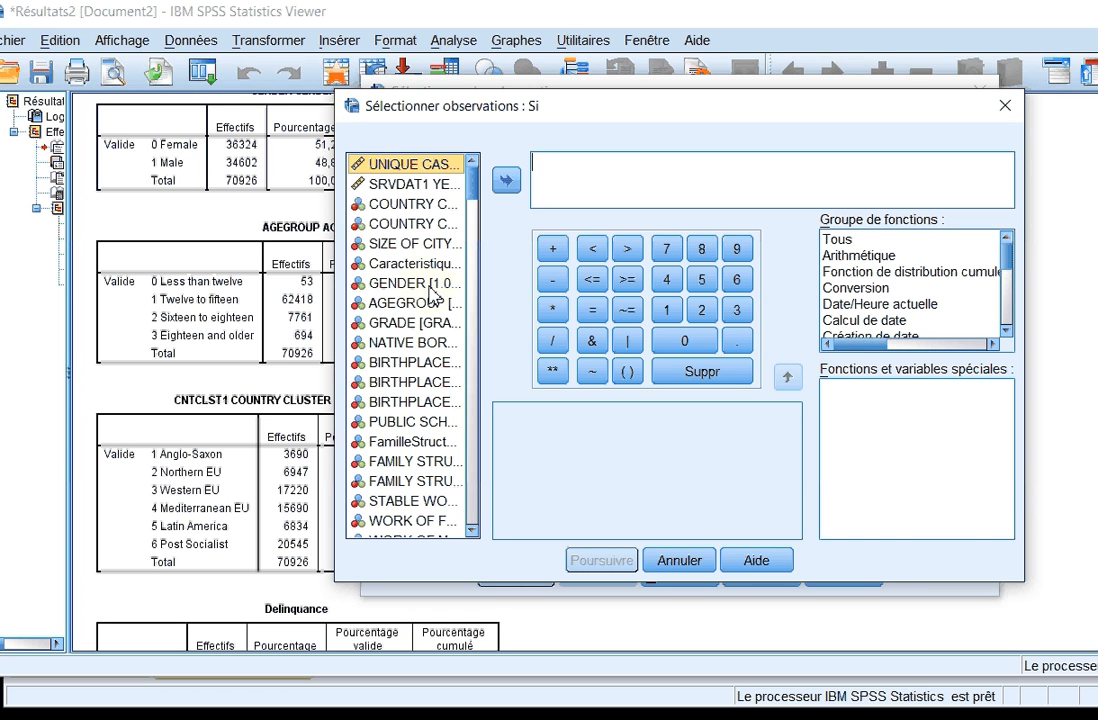
click(508, 190)
click(592, 310)
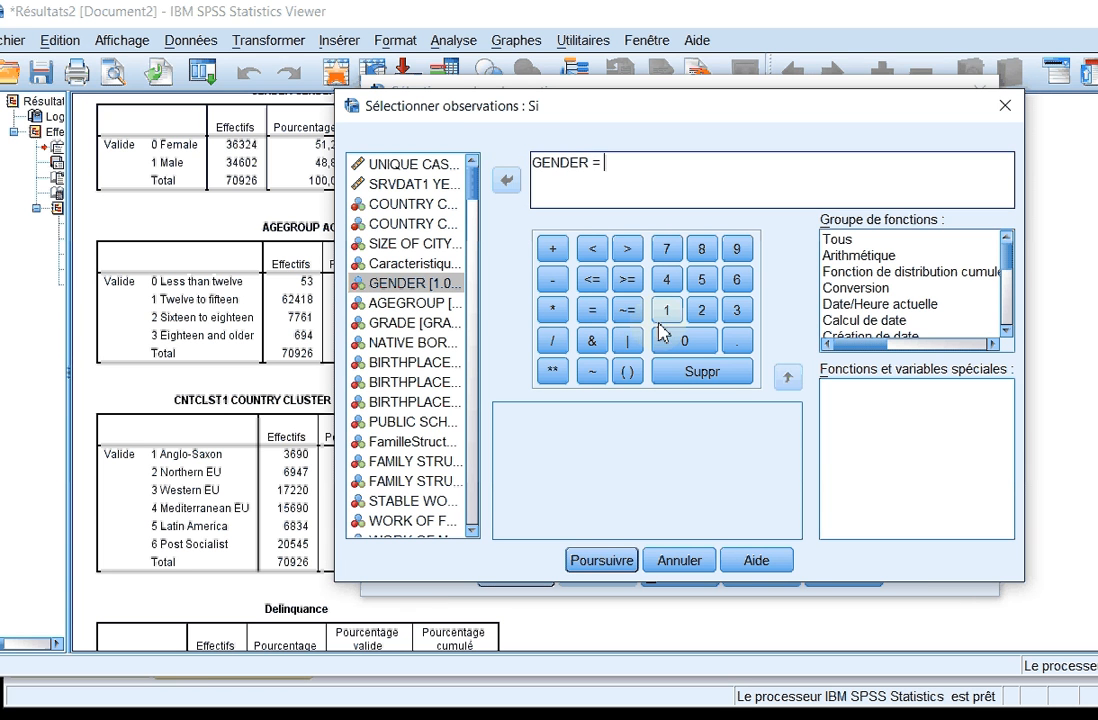
click(668, 313)
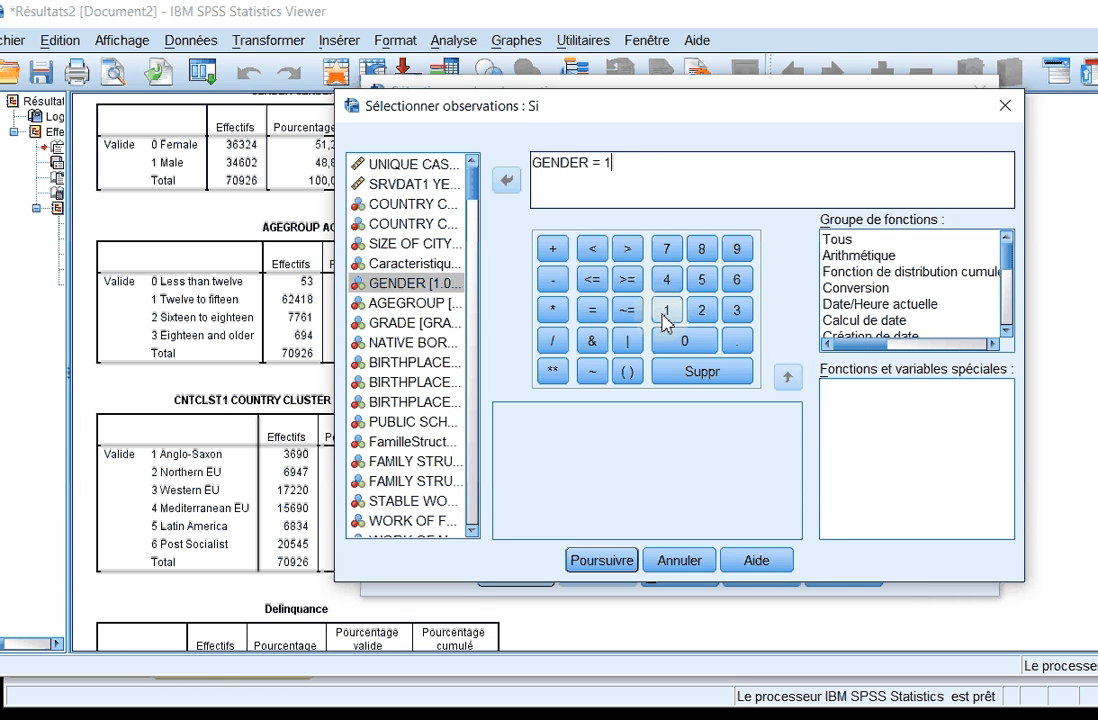
click(622, 563)
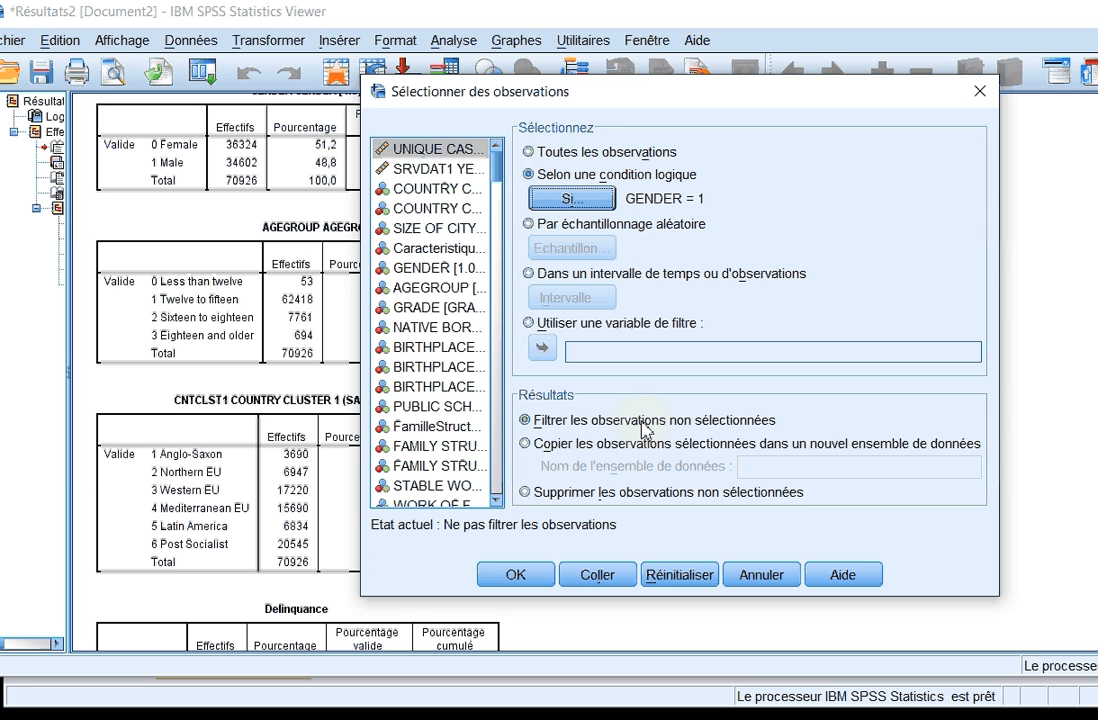
click(549, 585)
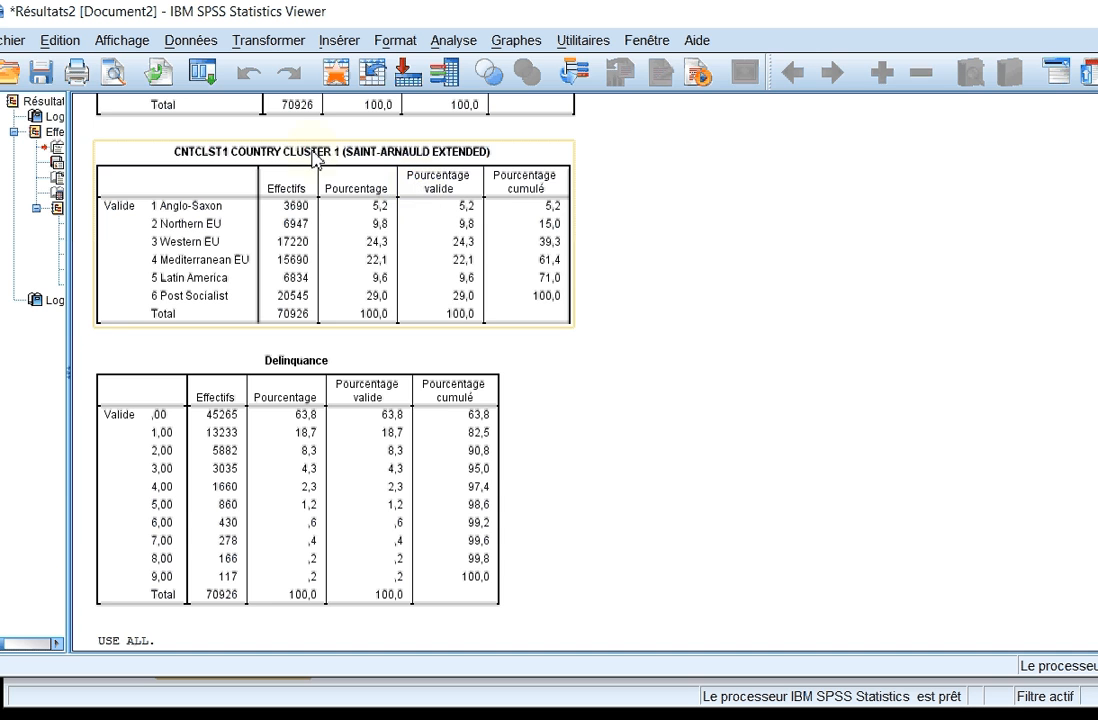
Delete all existing output and rerun the frequencies for GENDER, AGEGROUP, COUNTRY CLUSTER 1 and Delinquance
click(50, 104)
key(Delete)
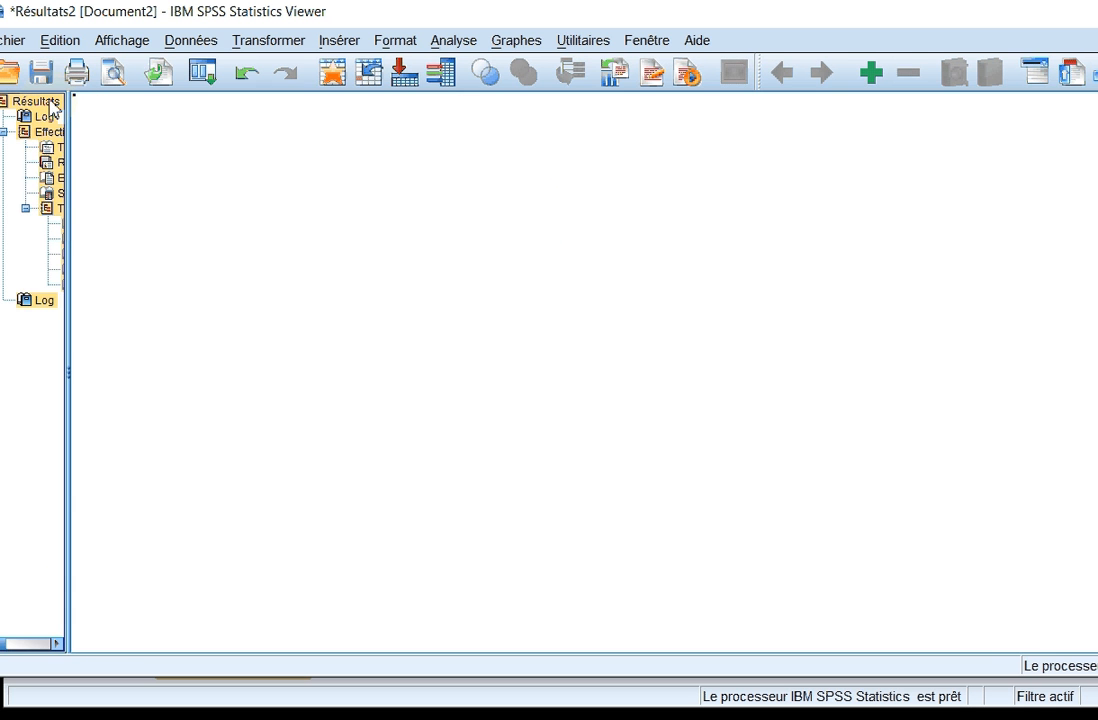
click(451, 42)
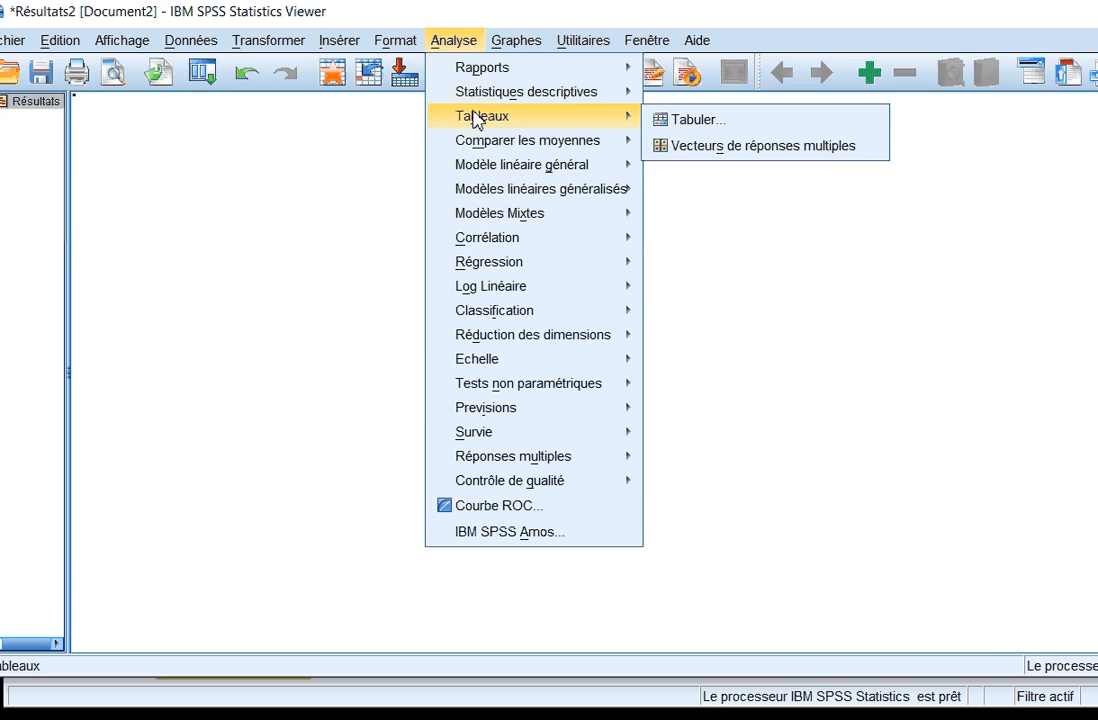
mouse_move(522, 96)
click(704, 97)
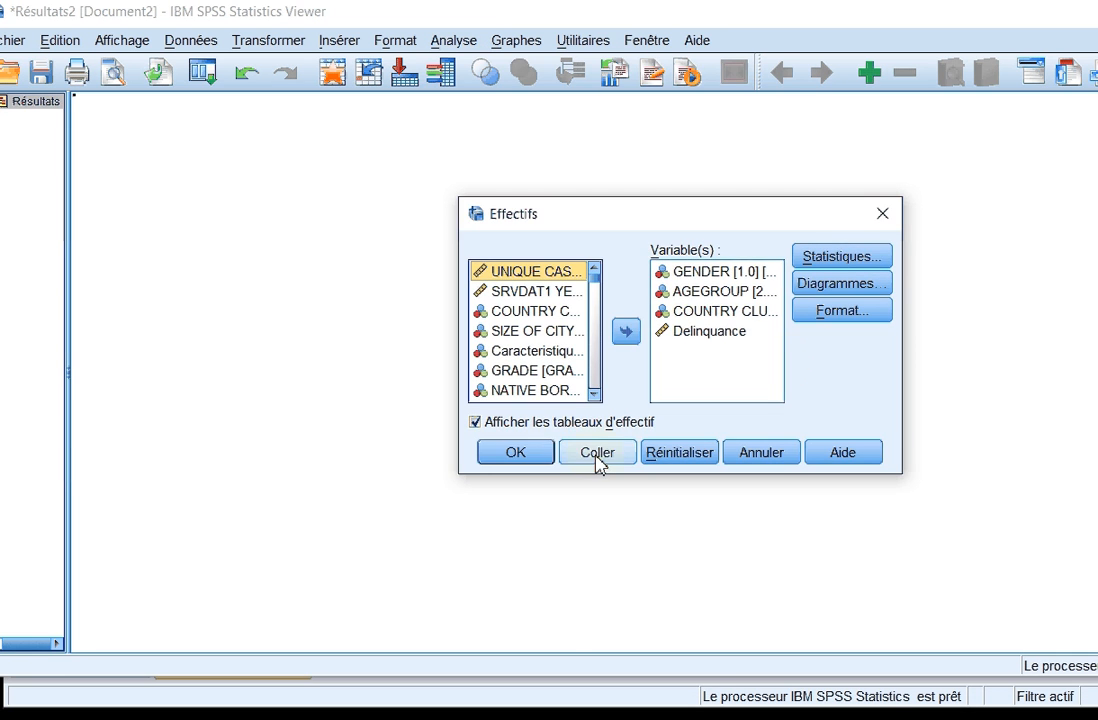
click(546, 456)
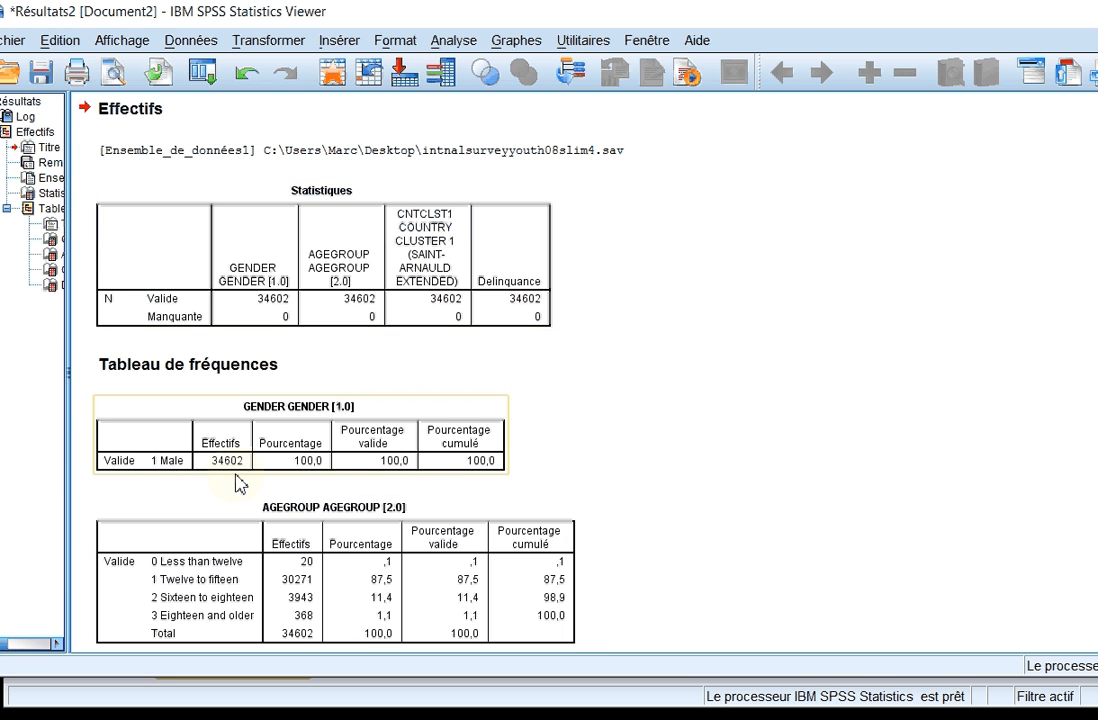
Examine the case rows in the data view to see which observations the GENDER = 1 filter excludes and which it retains
scroll(238, 484, down, 2)
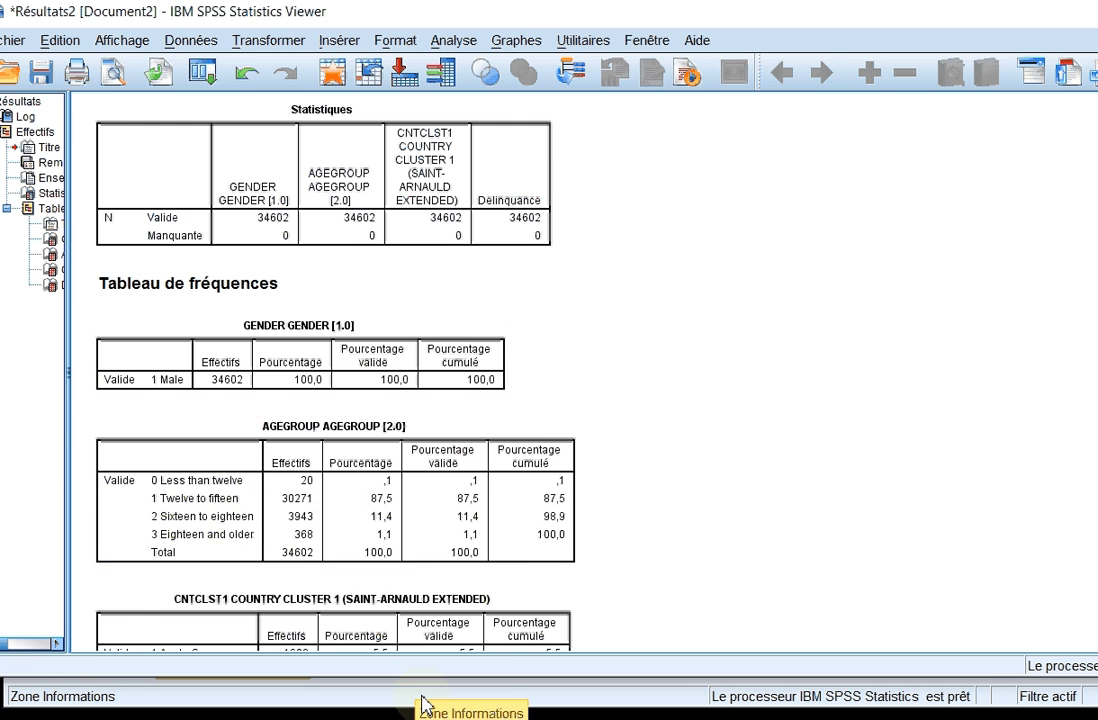
key(alt+Tab)
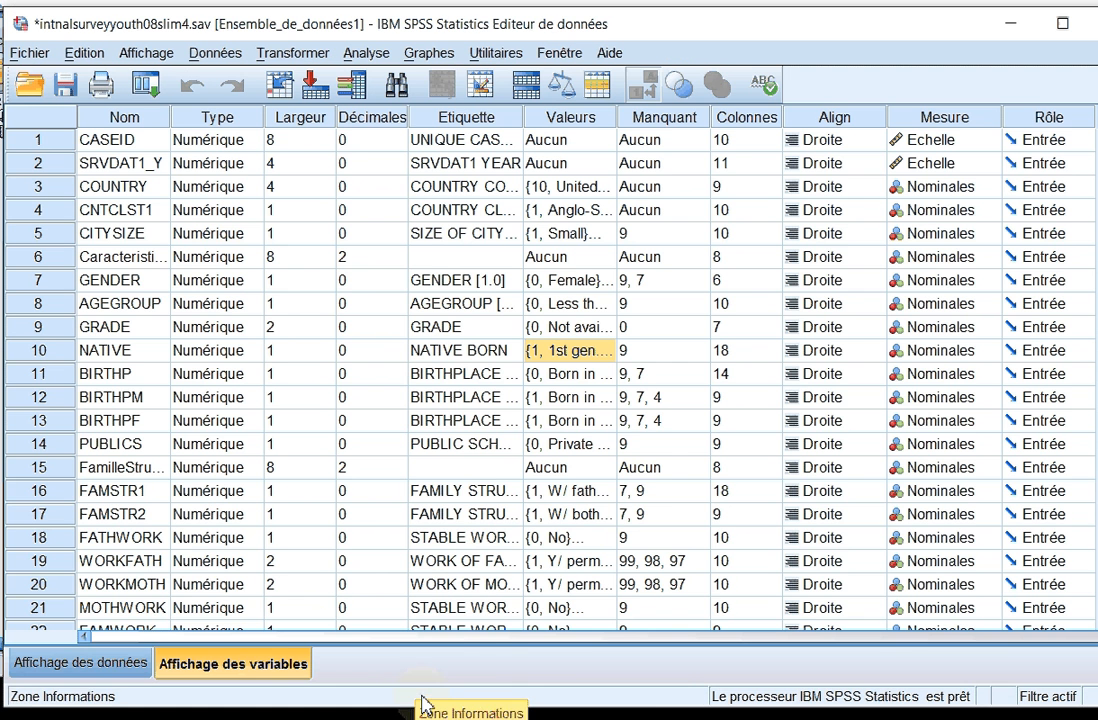
click(100, 665)
scroll(29, 387, down, 8)
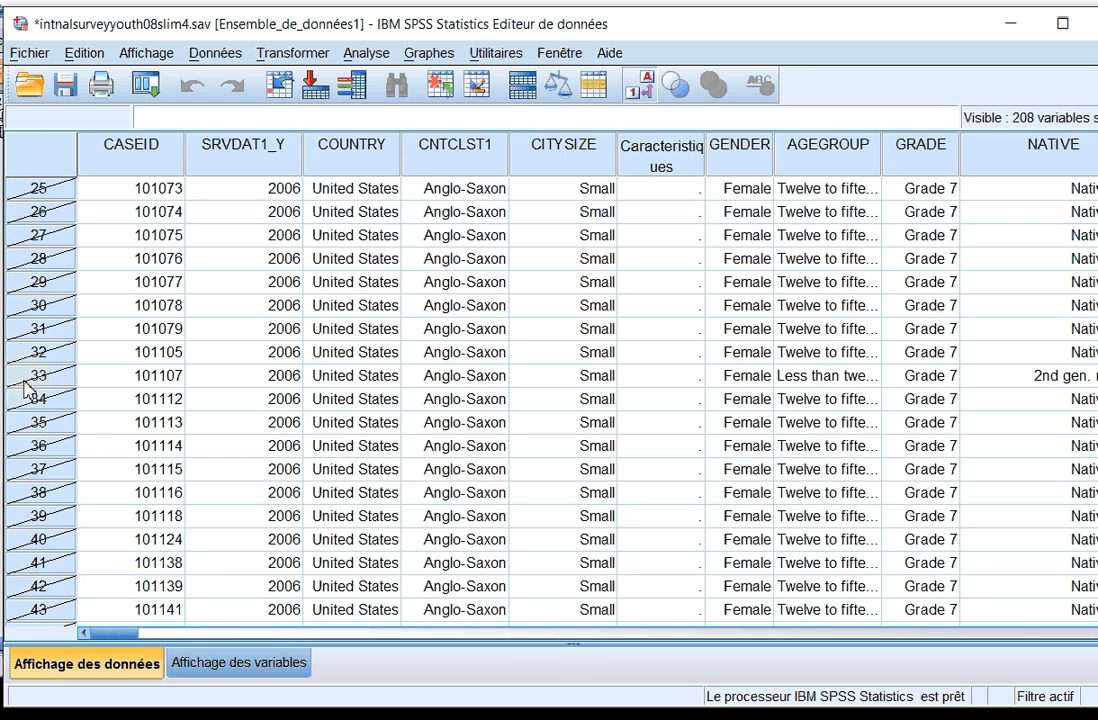
scroll(54, 449, down, 20)
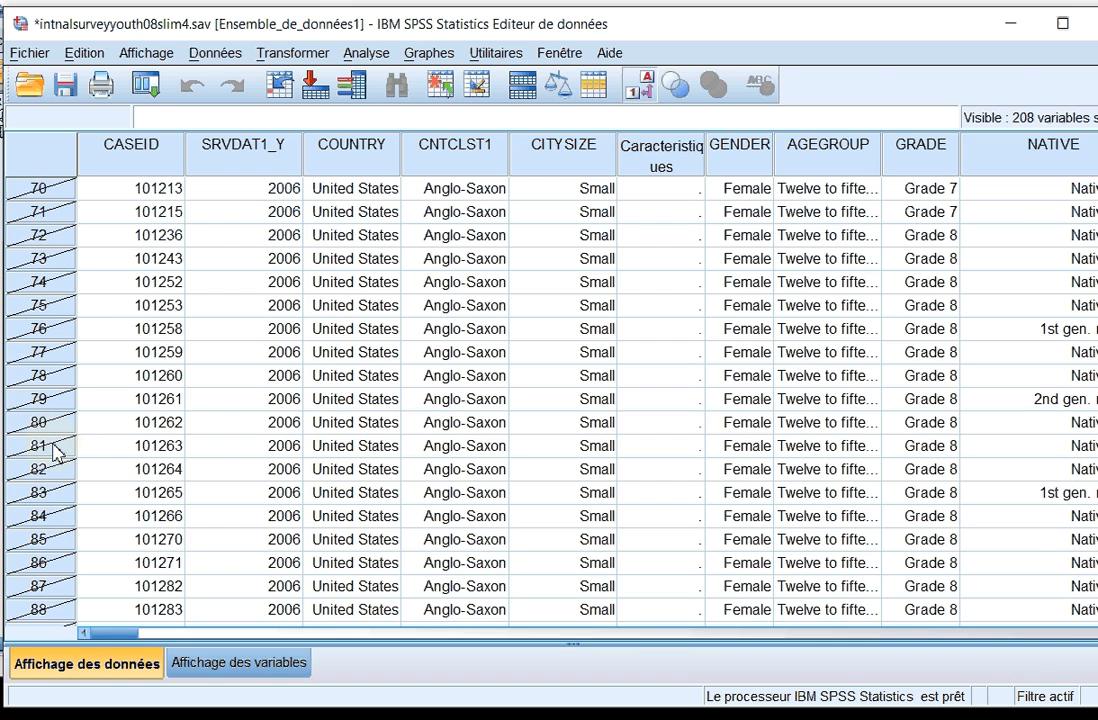
scroll(54, 449, down, 20)
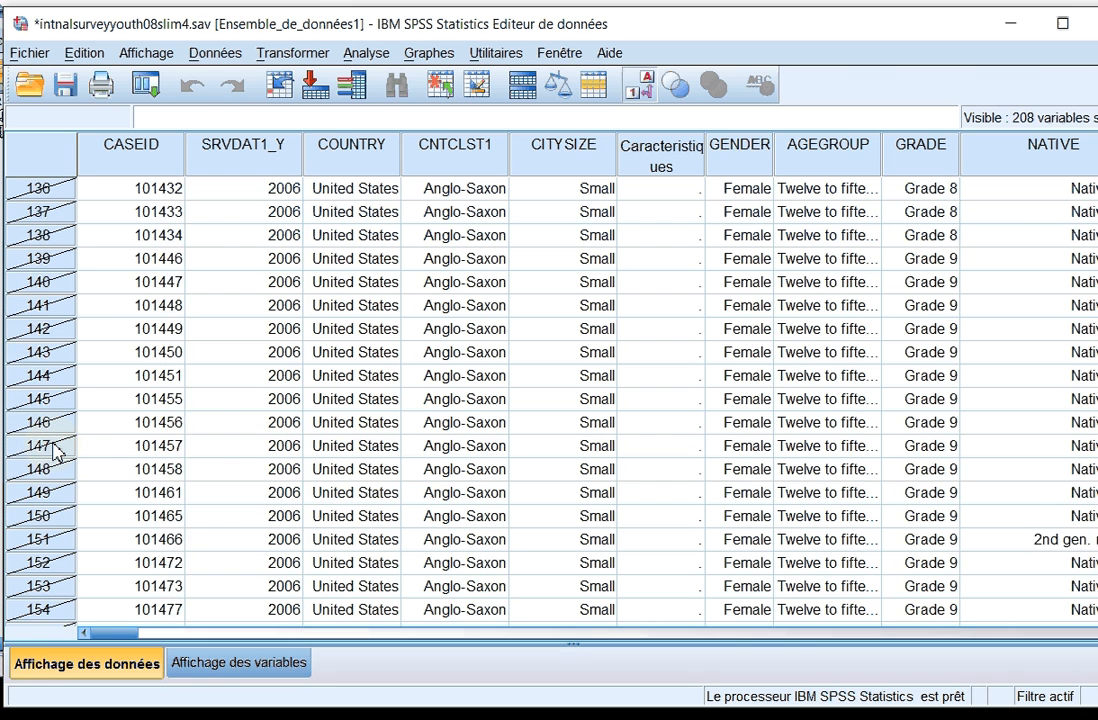
scroll(54, 449, down, 20)
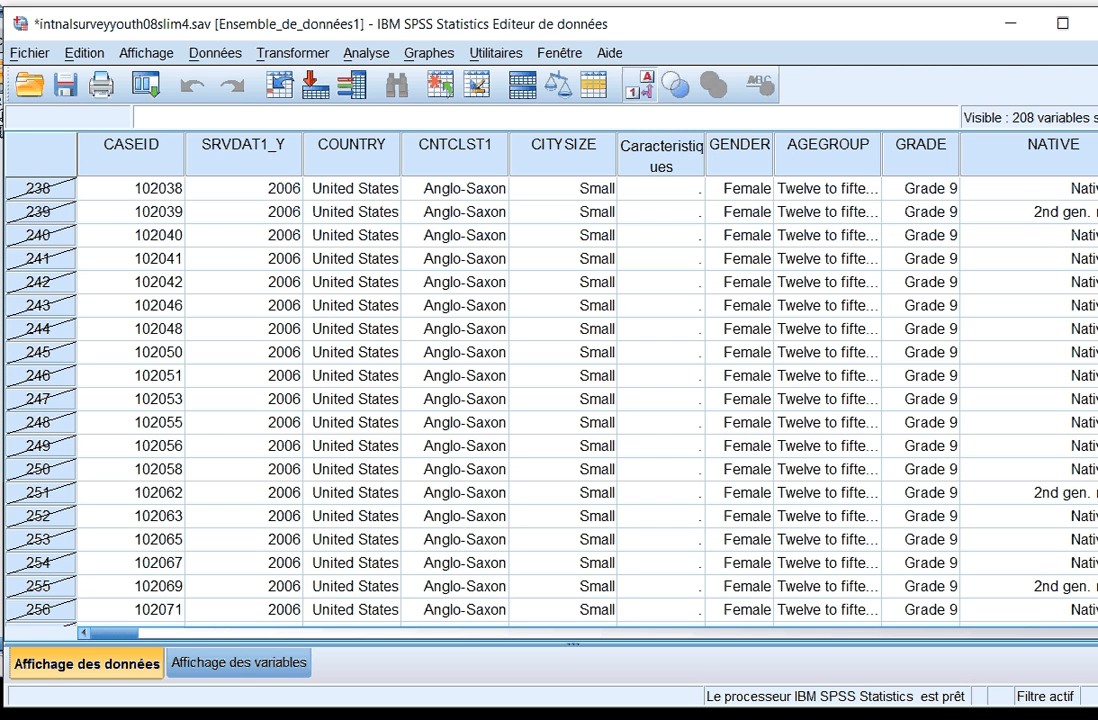
key(ctrl+Down)
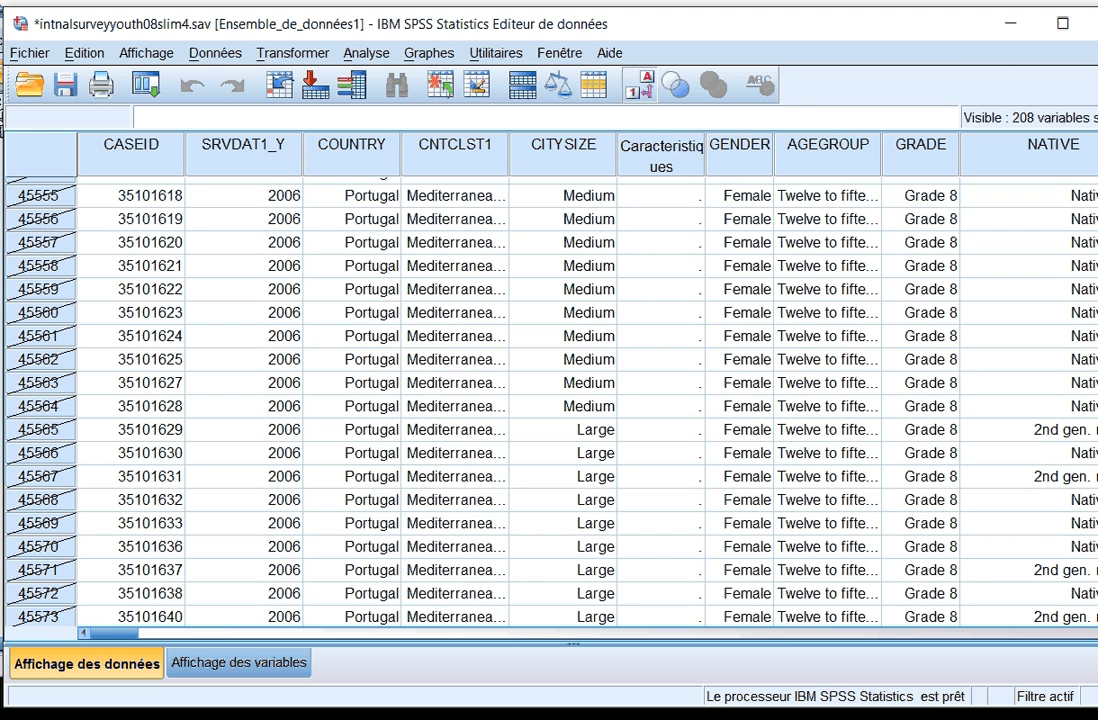
key(ctrl+Down)
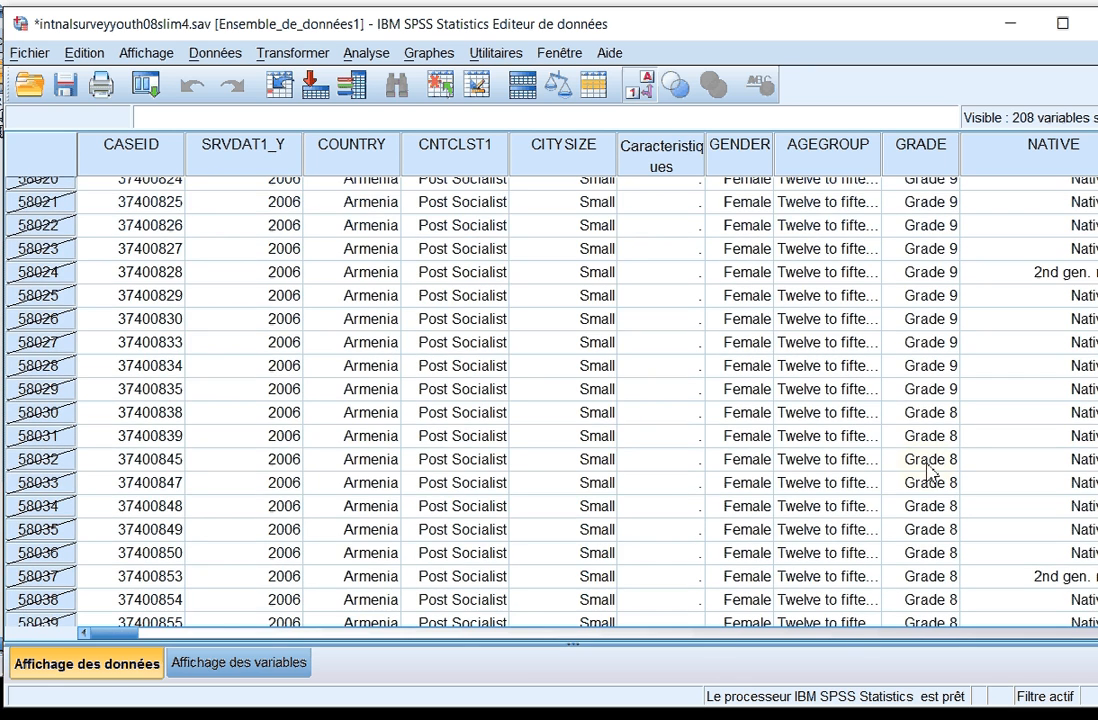
scroll(550, 400, down, 20)
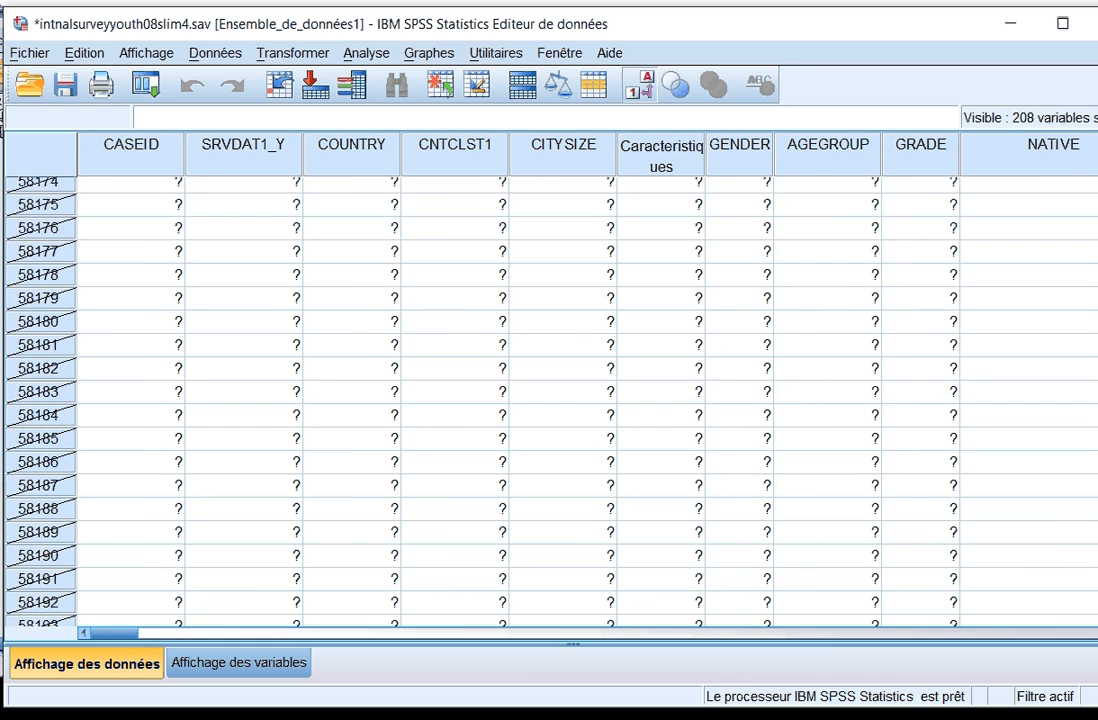
scroll(550, 400, up, 15)
scroll(550, 400, down, 15)
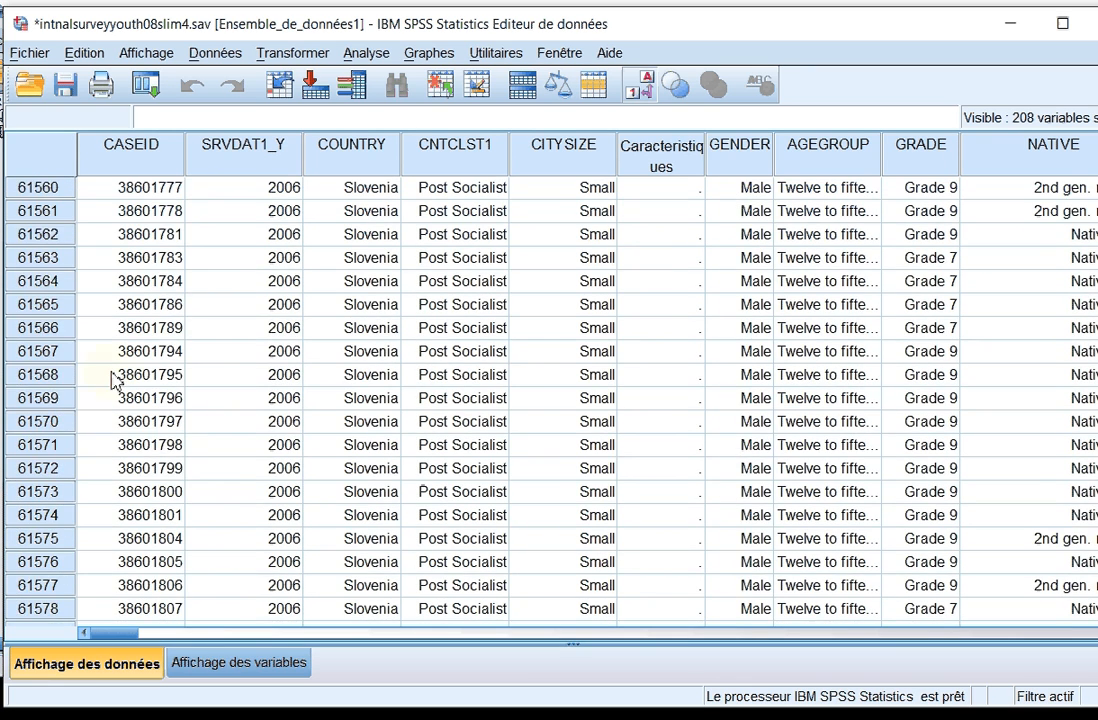
scroll(55, 393, up, 5)
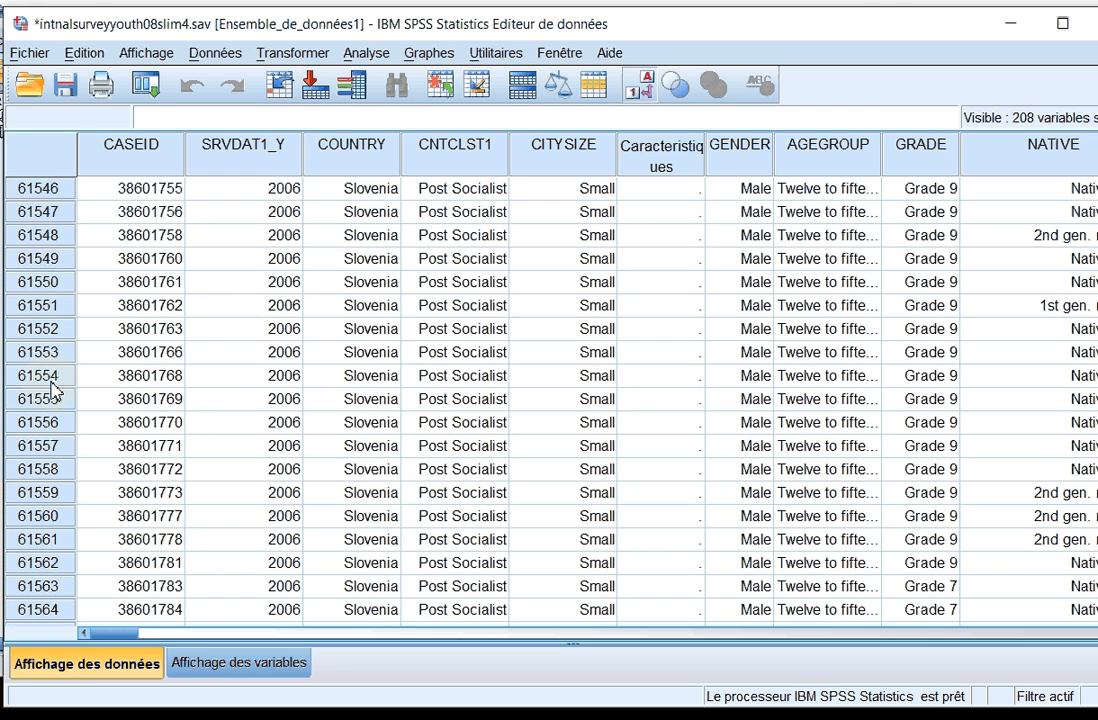
scroll(55, 393, up, 6)
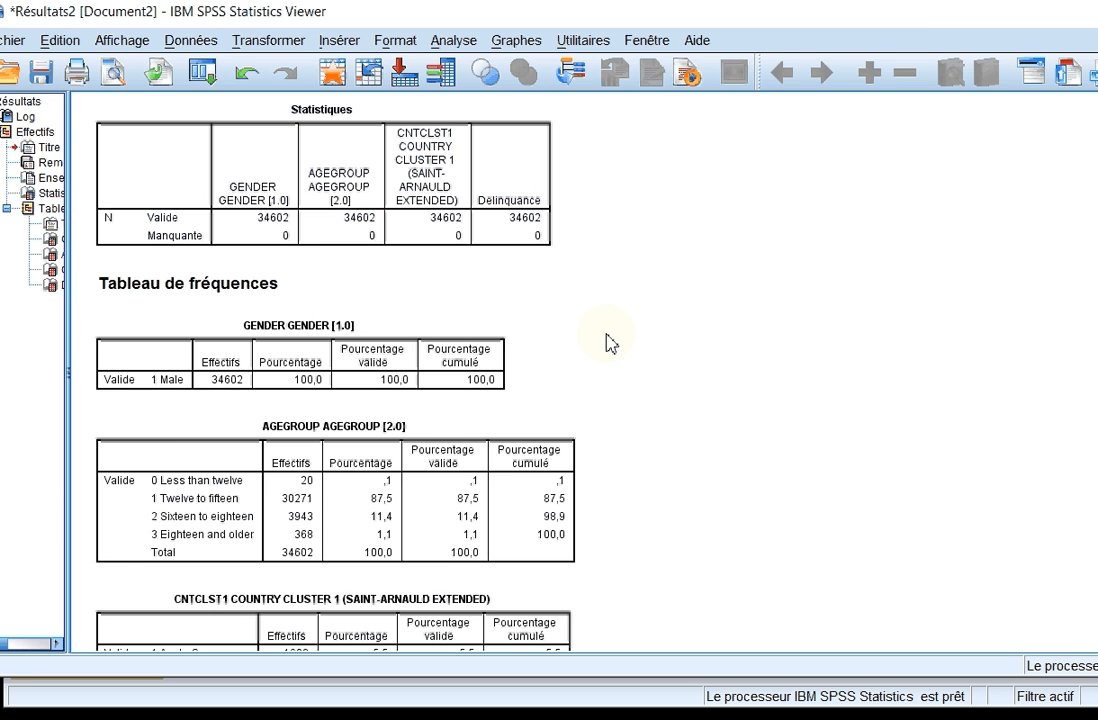
Reopen the logical condition of the case selection from the output window and extend it with & AGEGROUP >= 2
scroll(646, 350, down, 2)
scroll(646, 350, down, 4)
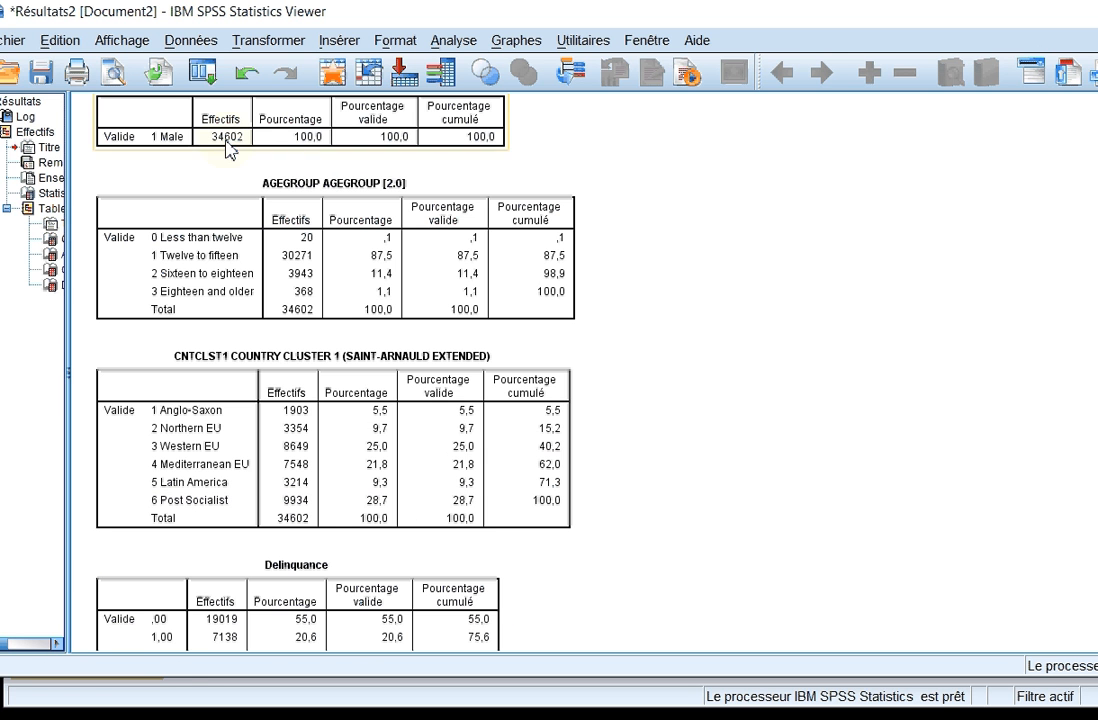
click(199, 46)
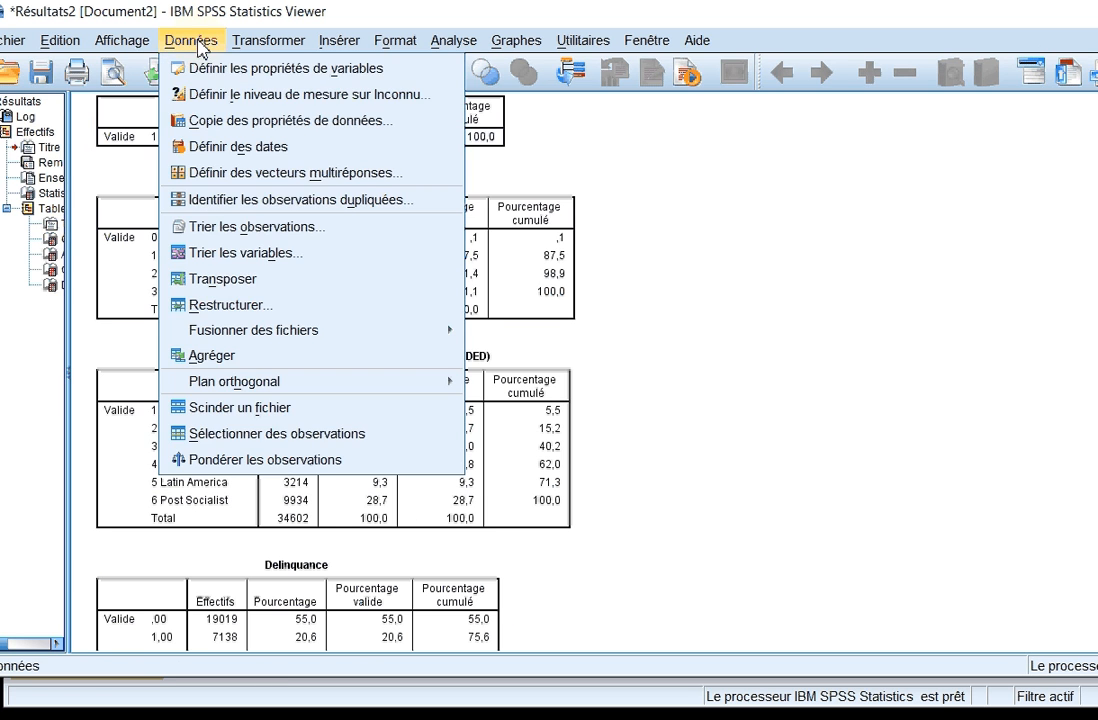
click(357, 437)
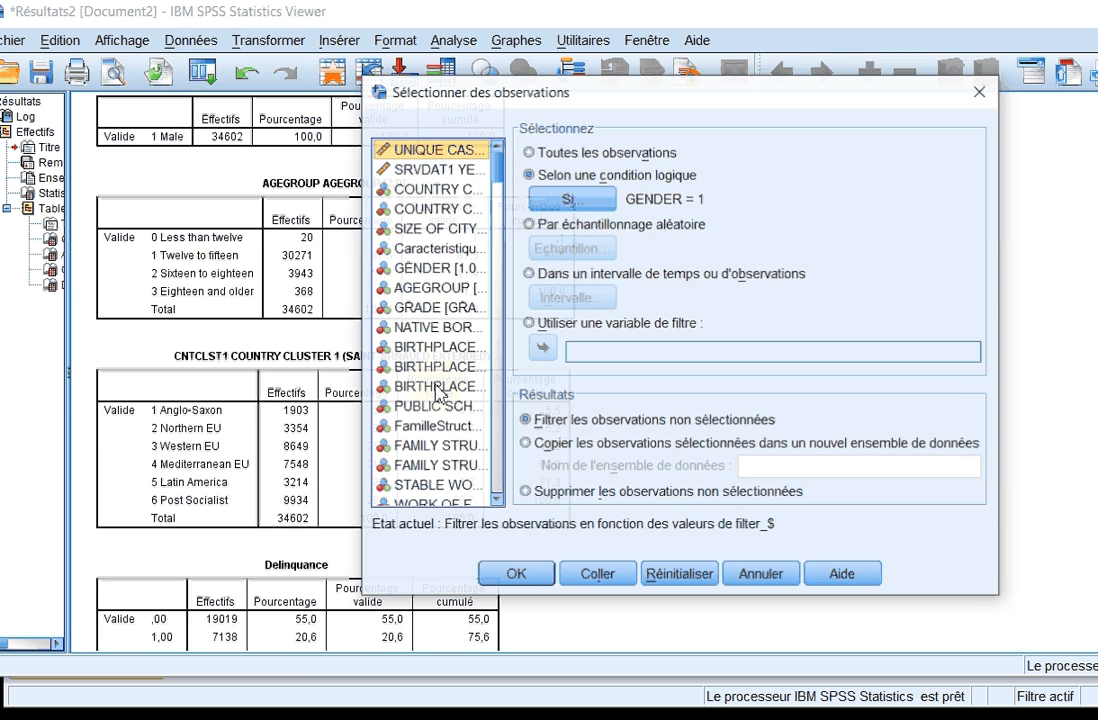
click(572, 199)
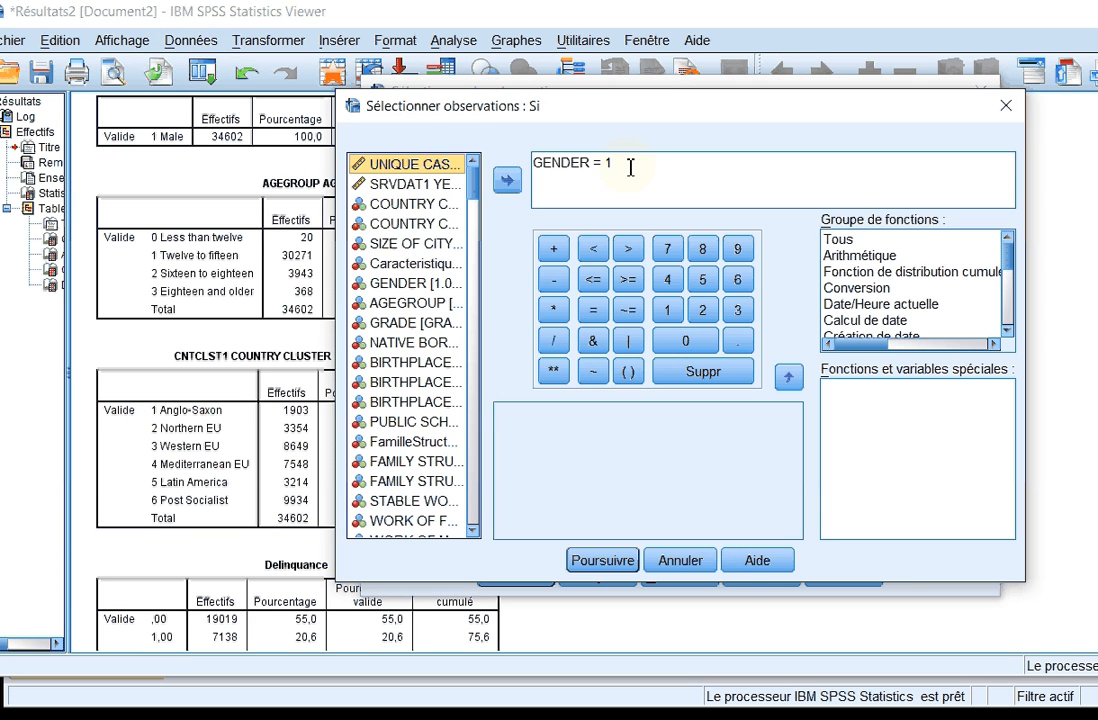
click(595, 343)
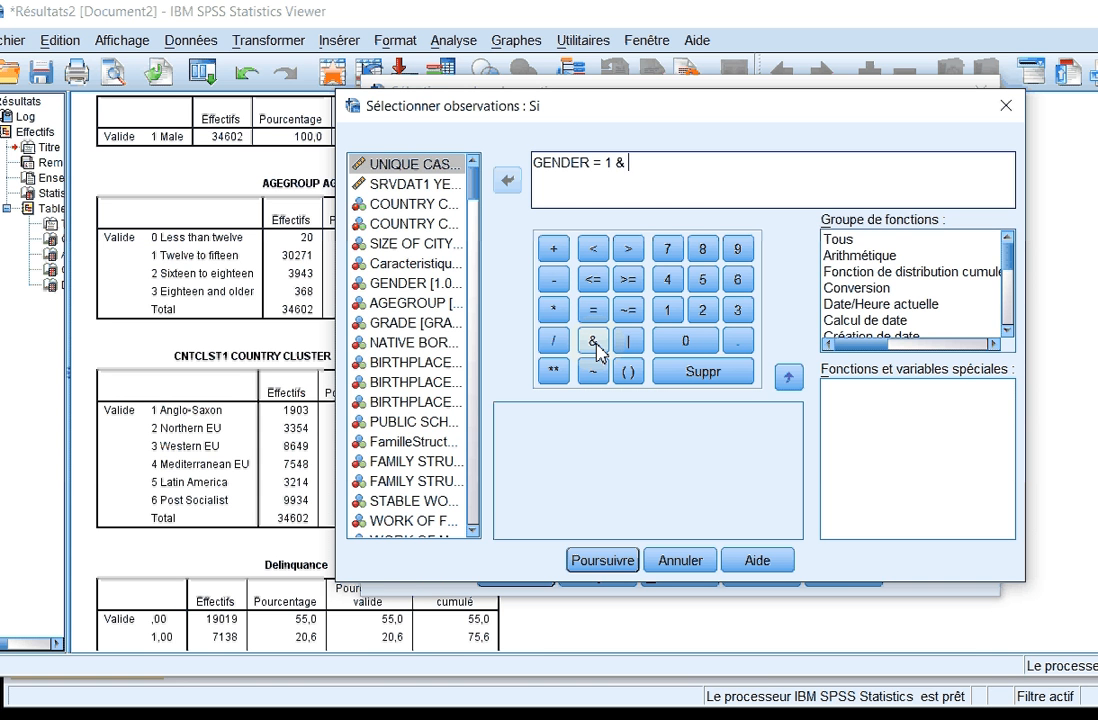
click(423, 305)
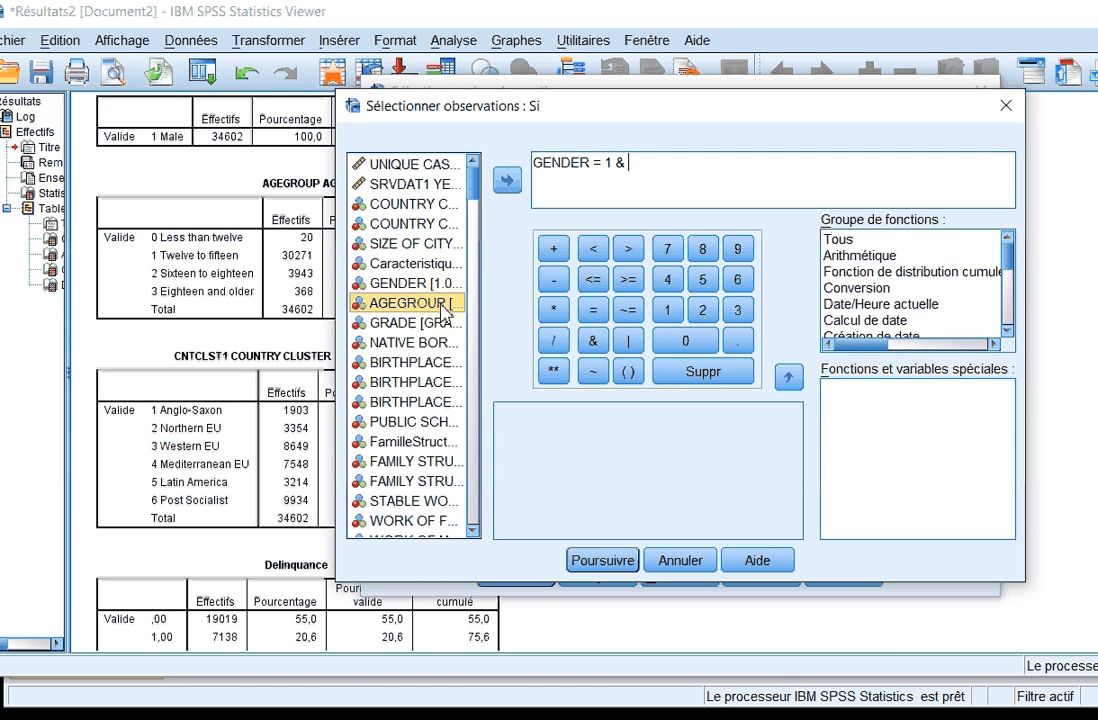
click(508, 182)
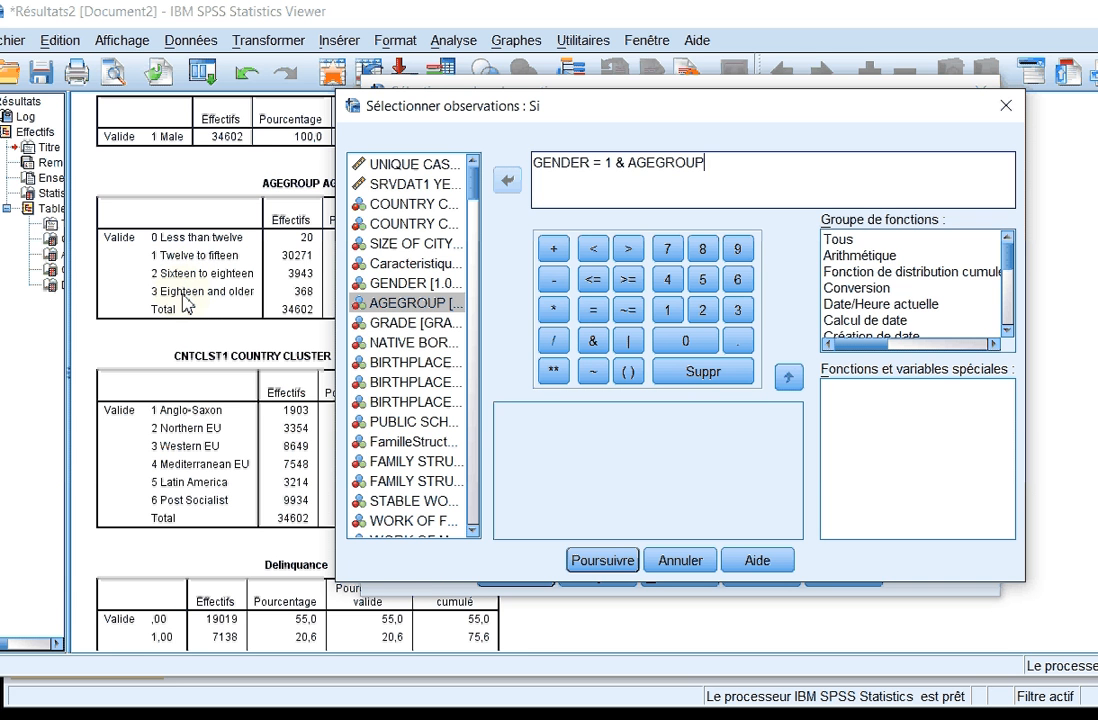
click(629, 284)
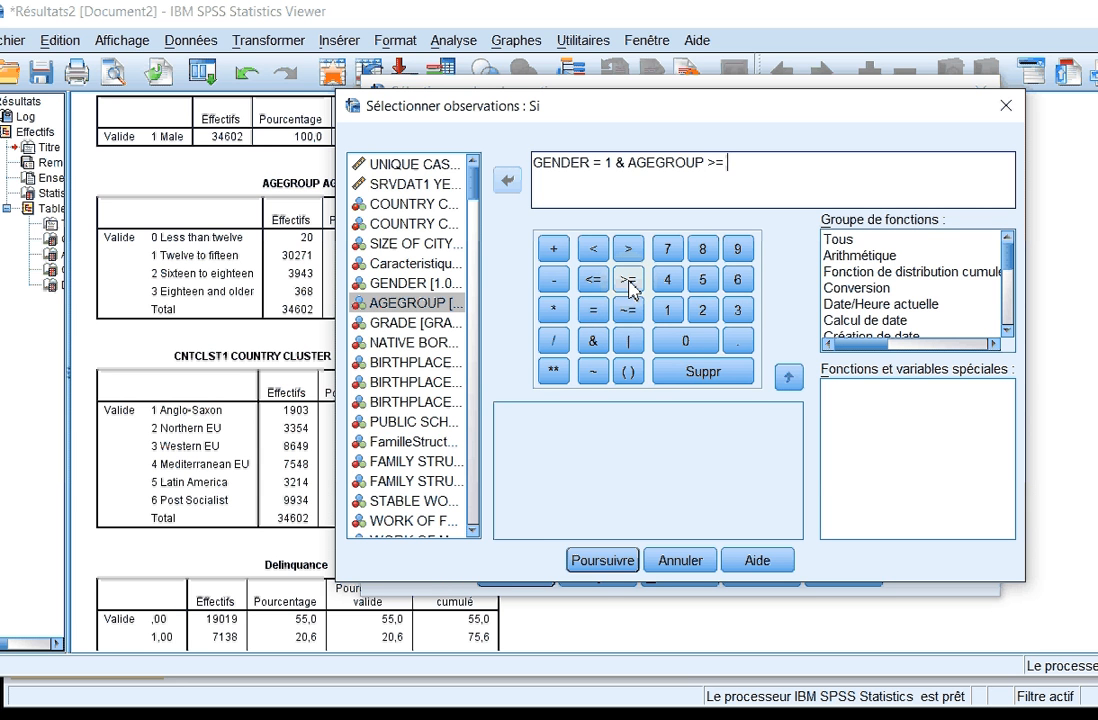
click(705, 312)
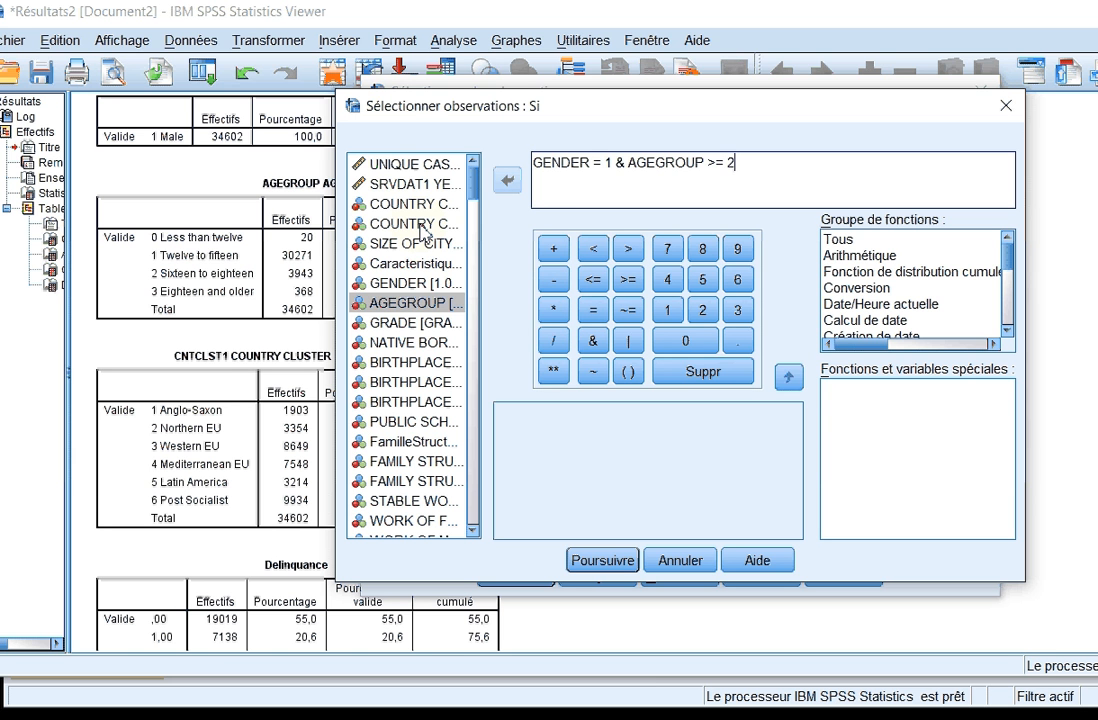
Append & ( CNTCLST1 = 3 to the selection condition, leaving the parenthesis open
click(420, 224)
click(510, 182)
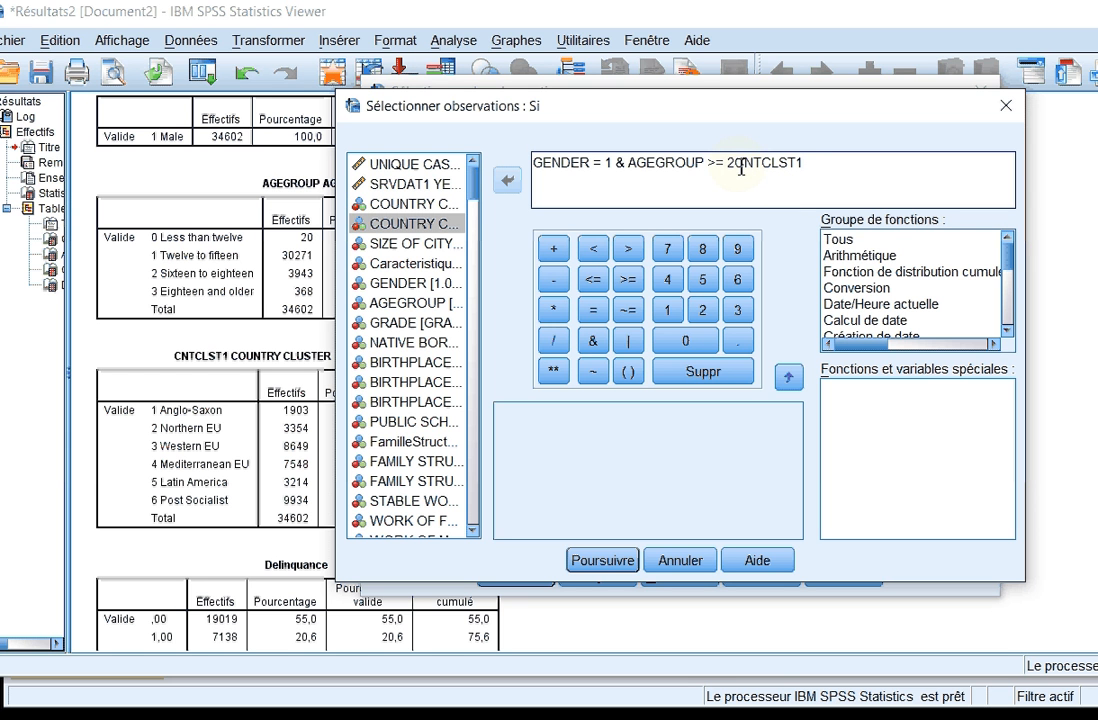
click(594, 343)
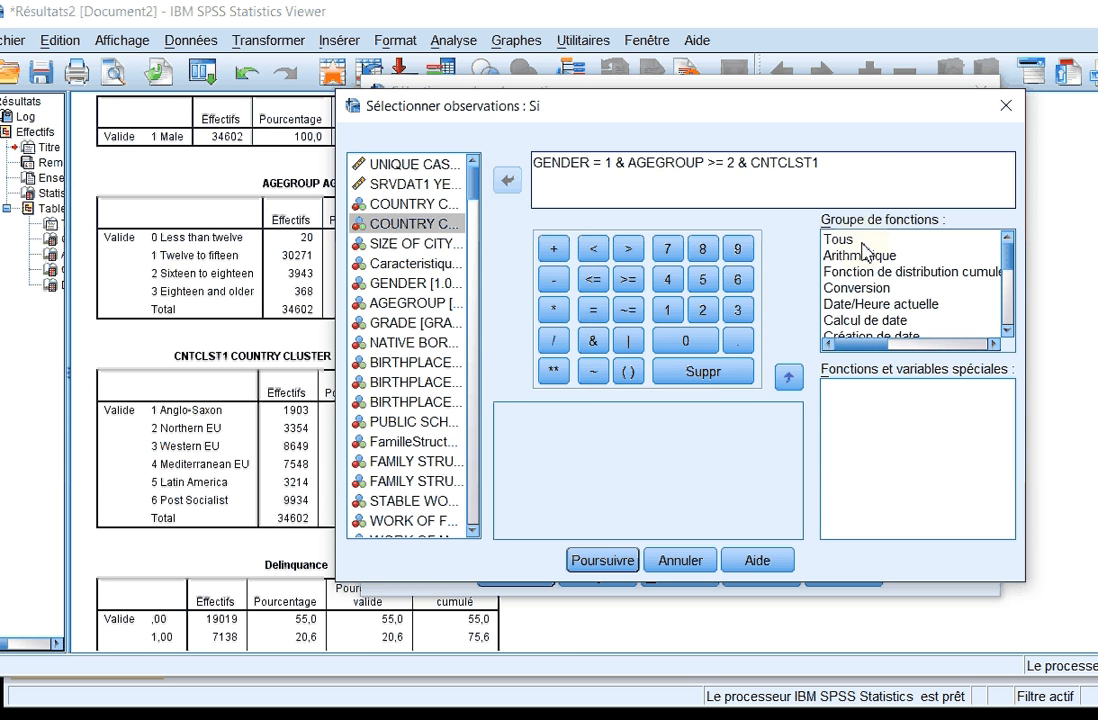
click(751, 179)
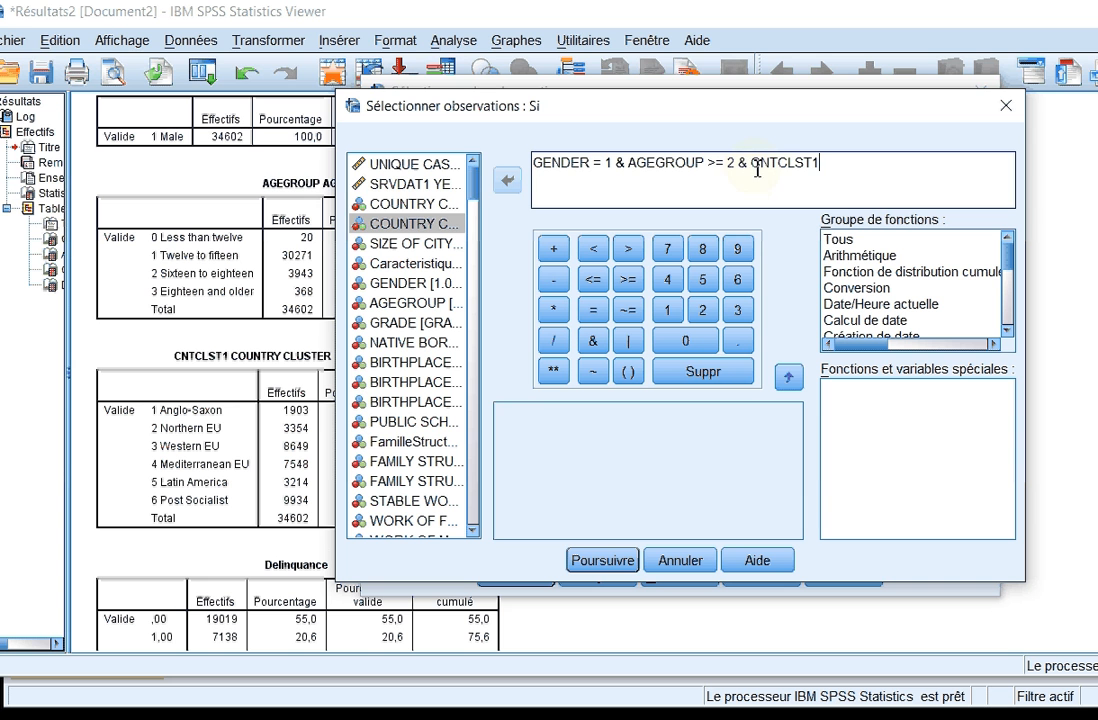
text(()
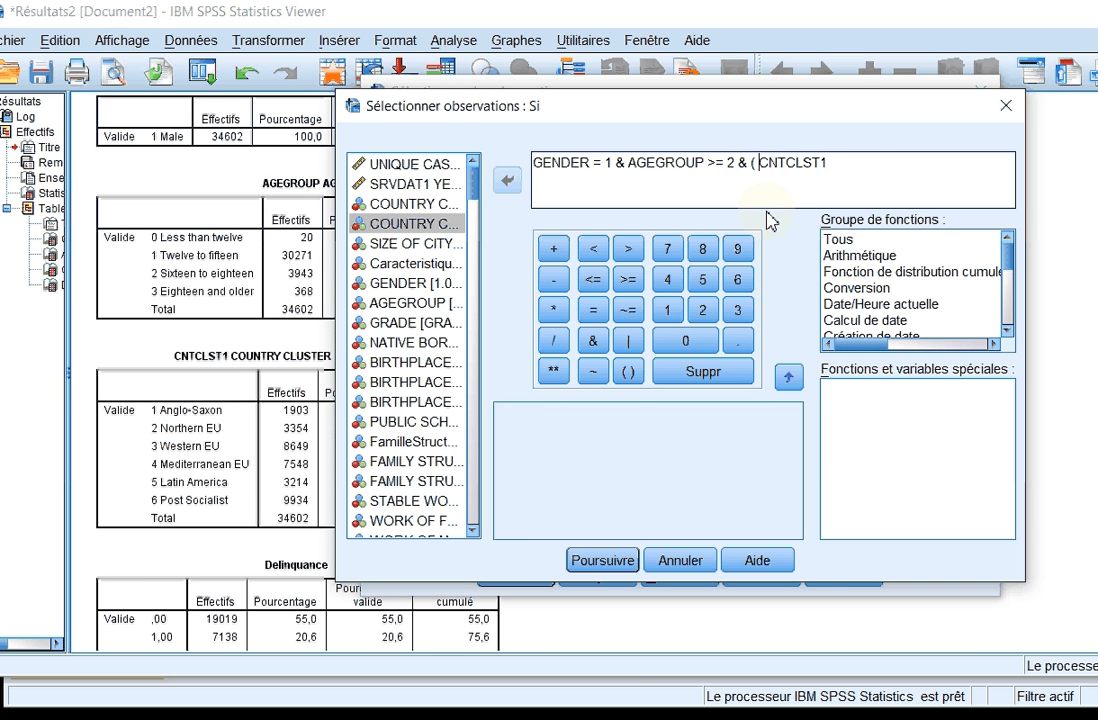
click(855, 161)
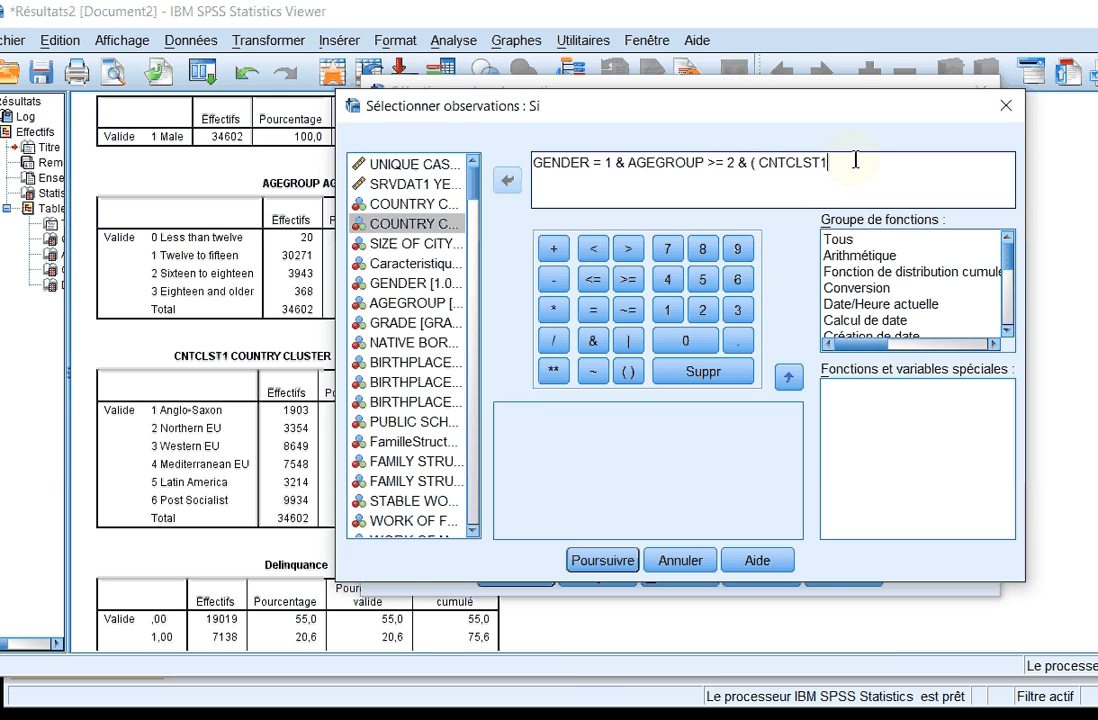
text(= 3)
Add the alternative | CNTCLST1 = 1 to the country cluster condition and close the parenthesis
click(507, 181)
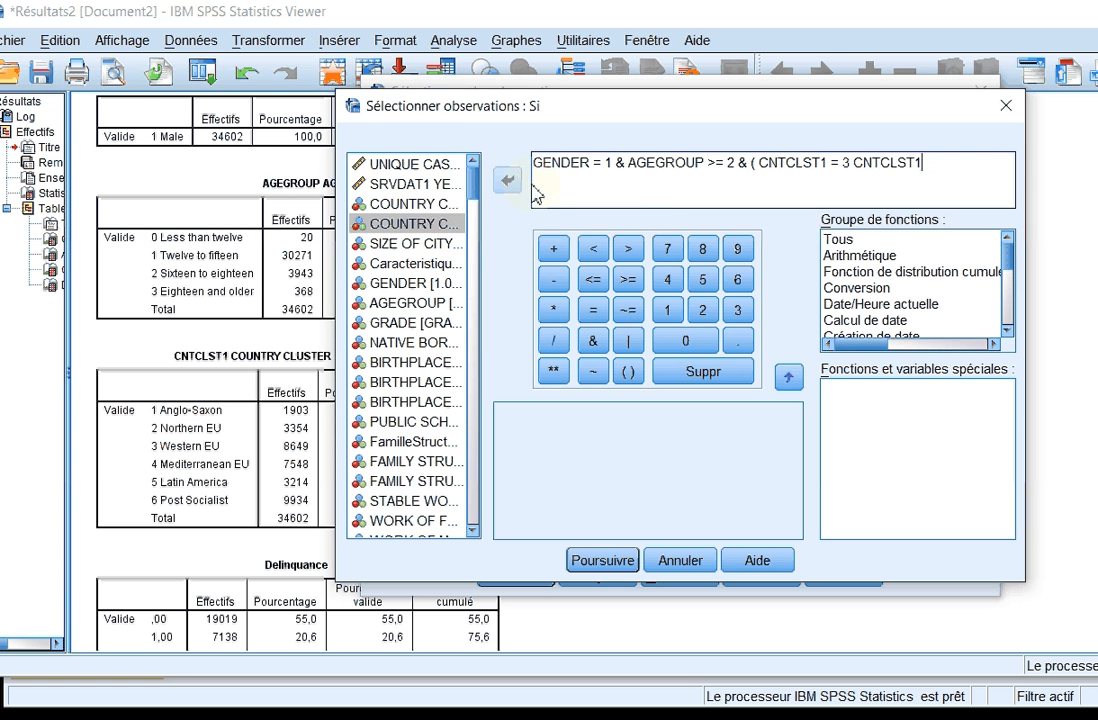
click(859, 165)
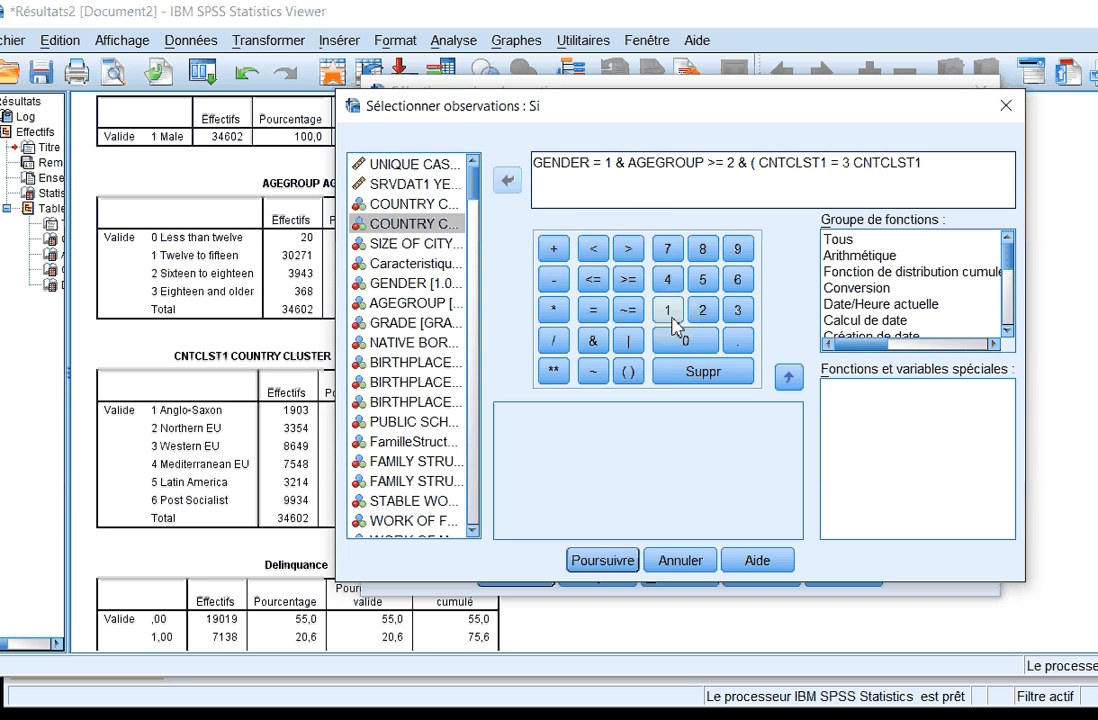
click(634, 347)
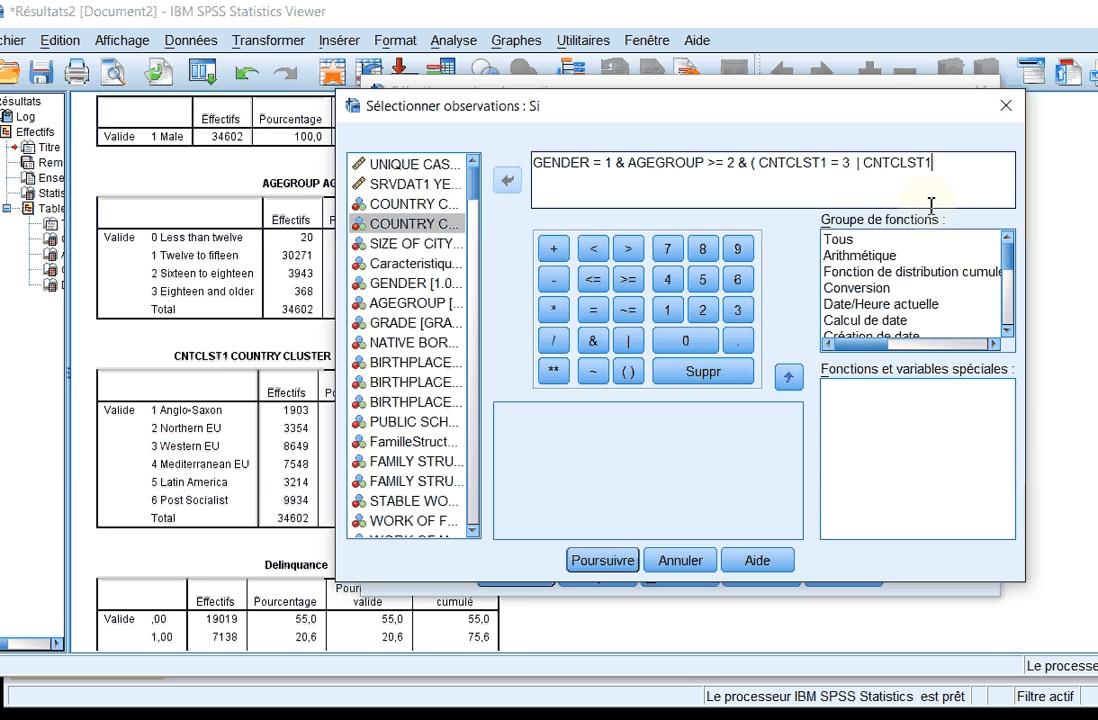
click(594, 312)
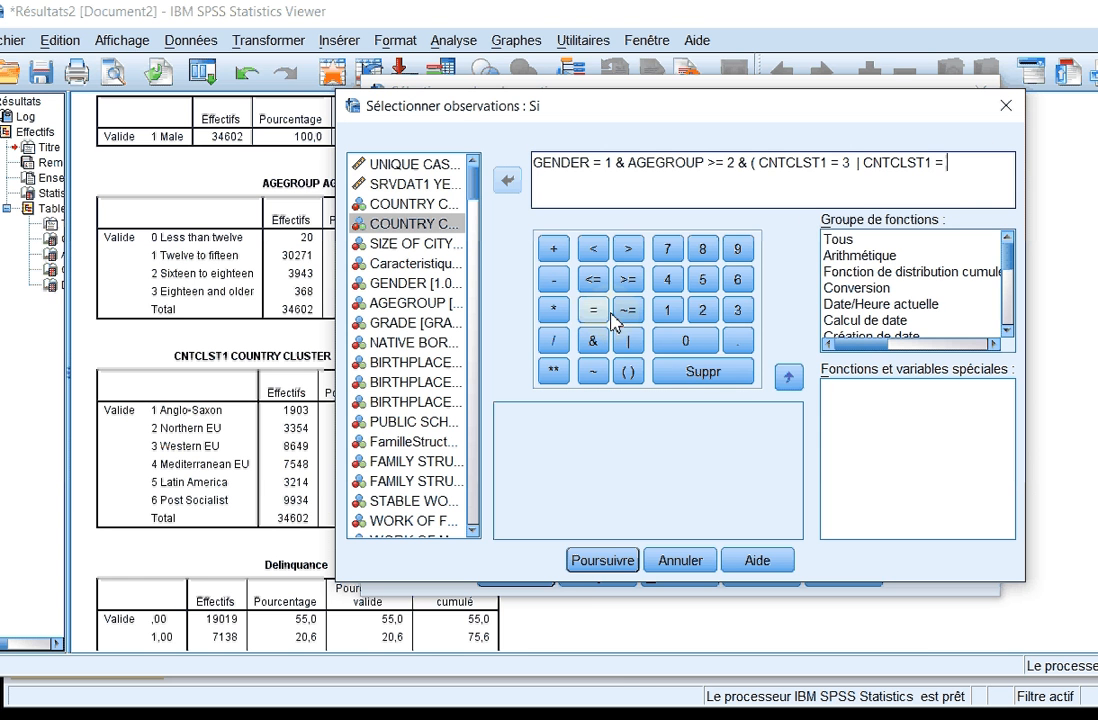
click(670, 315)
text())
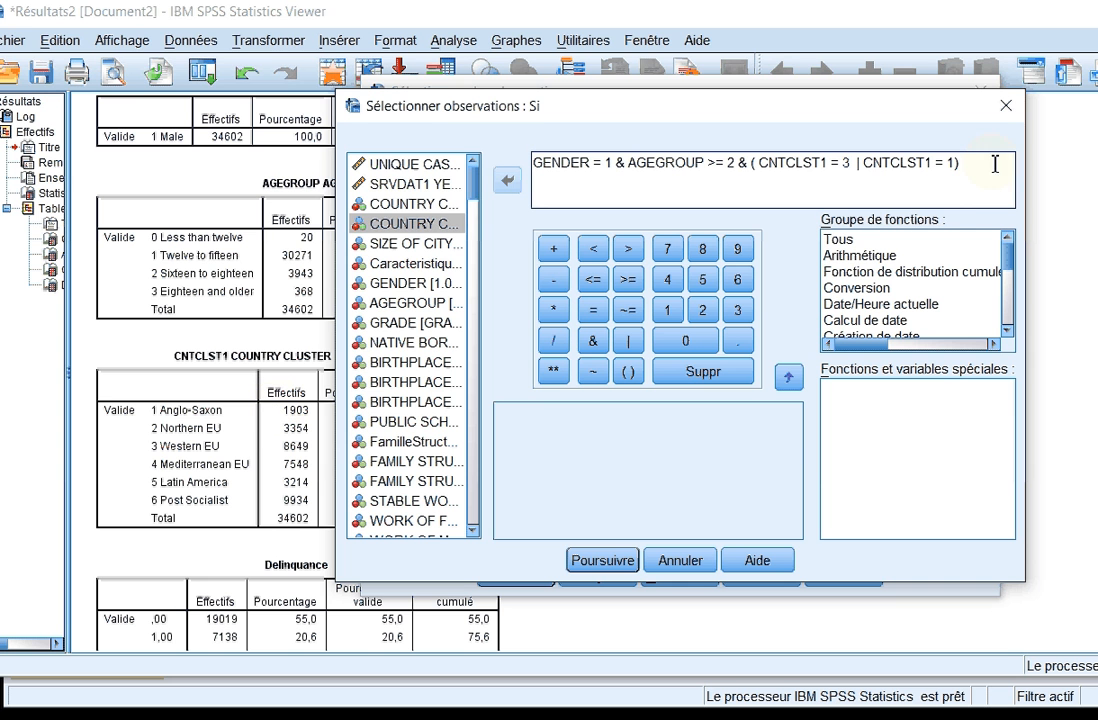
Append the criterion & Delinquance >= 1 to the end of the selection condition
click(592, 340)
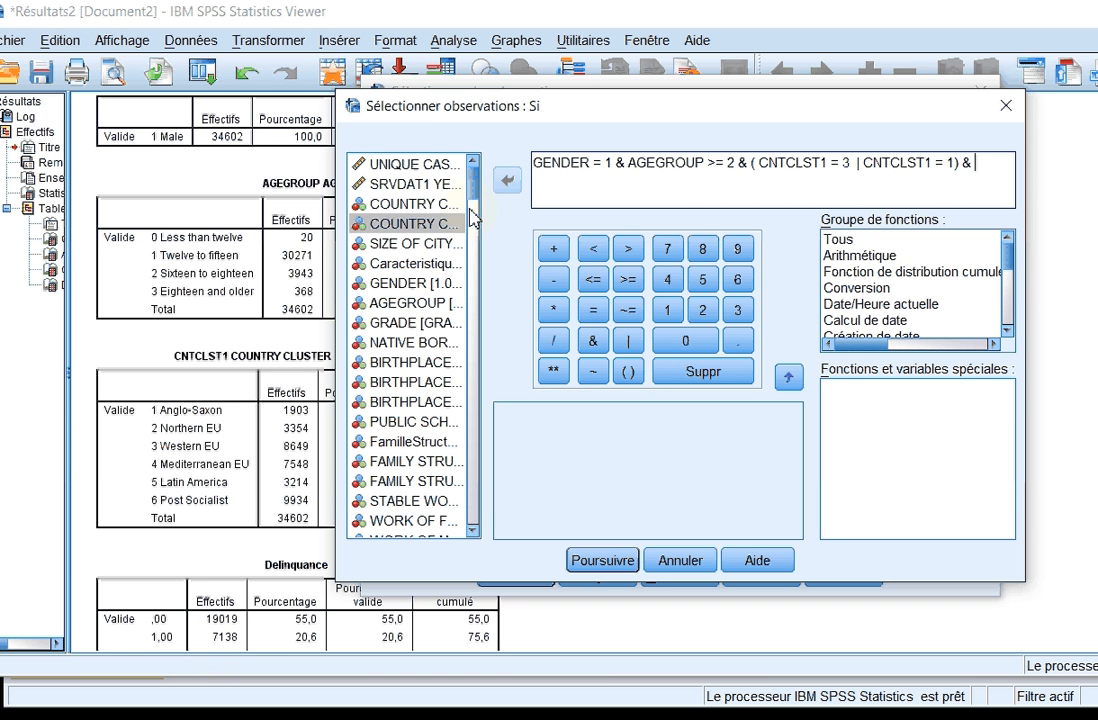
drag(471, 205, 478, 532)
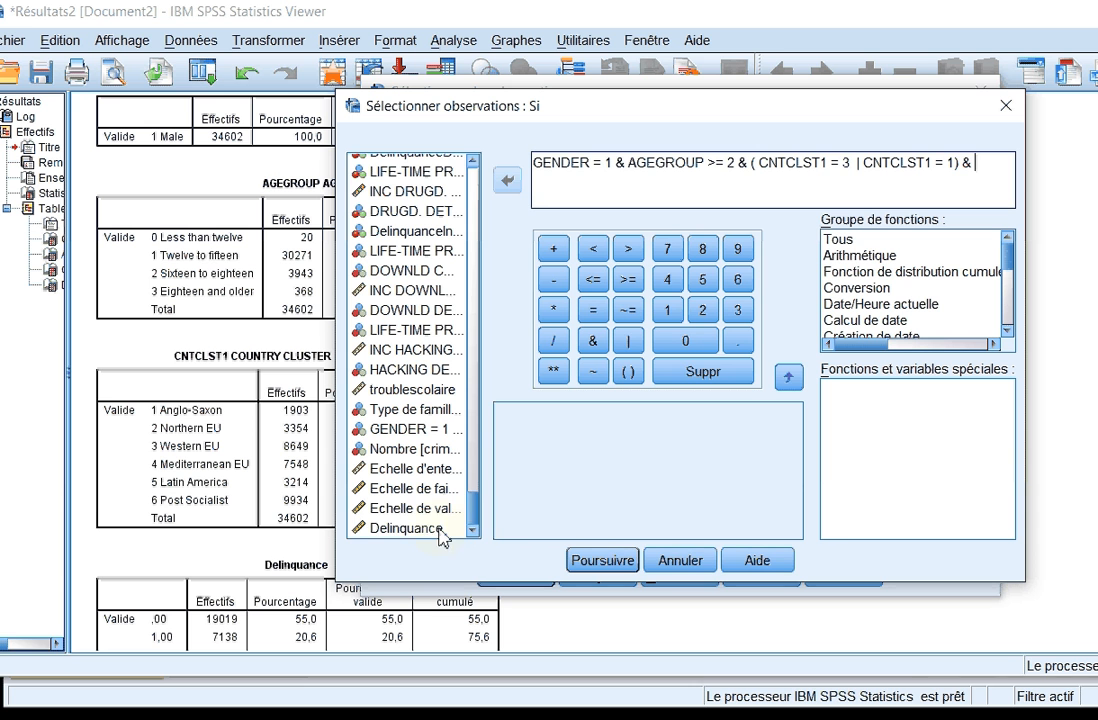
click(463, 527)
click(507, 179)
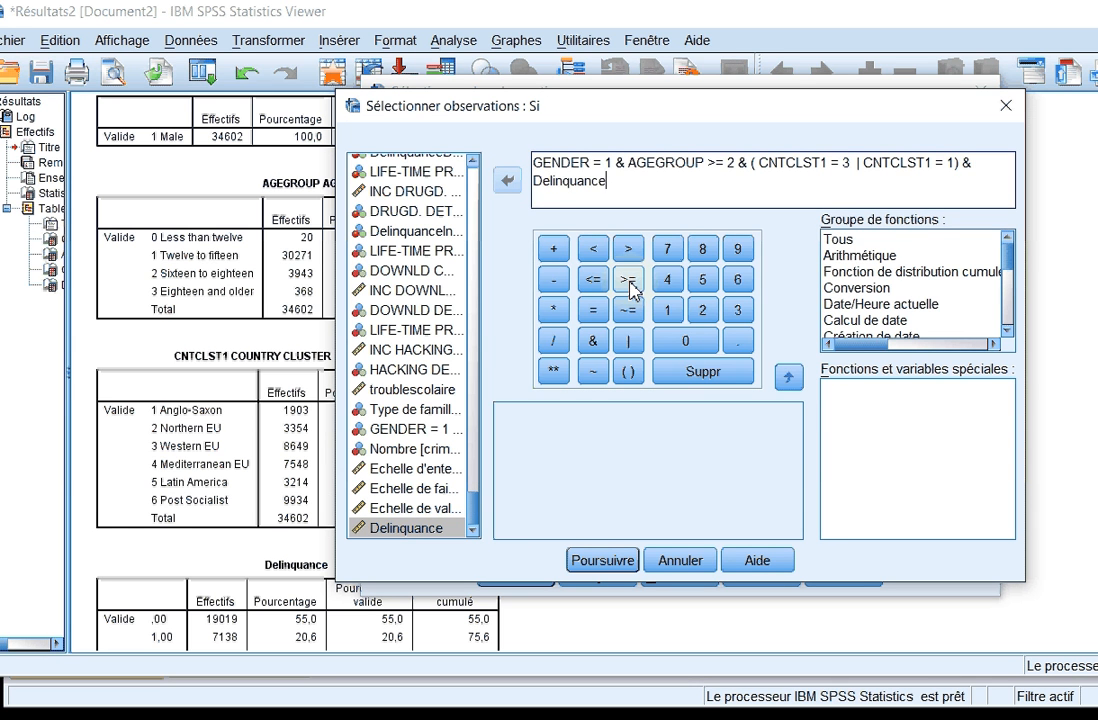
click(629, 283)
click(668, 312)
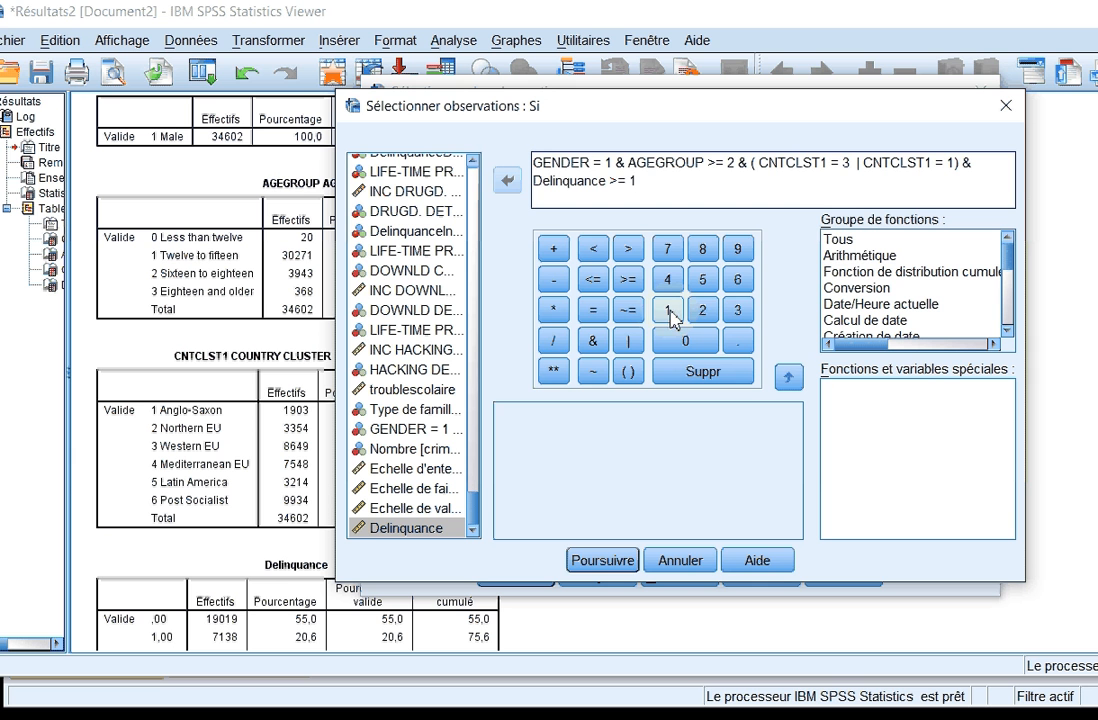
Apply the compound case selection and rerun the frequency tables for GENDER, AGEGROUP, country cluster and Delinquance
click(602, 561)
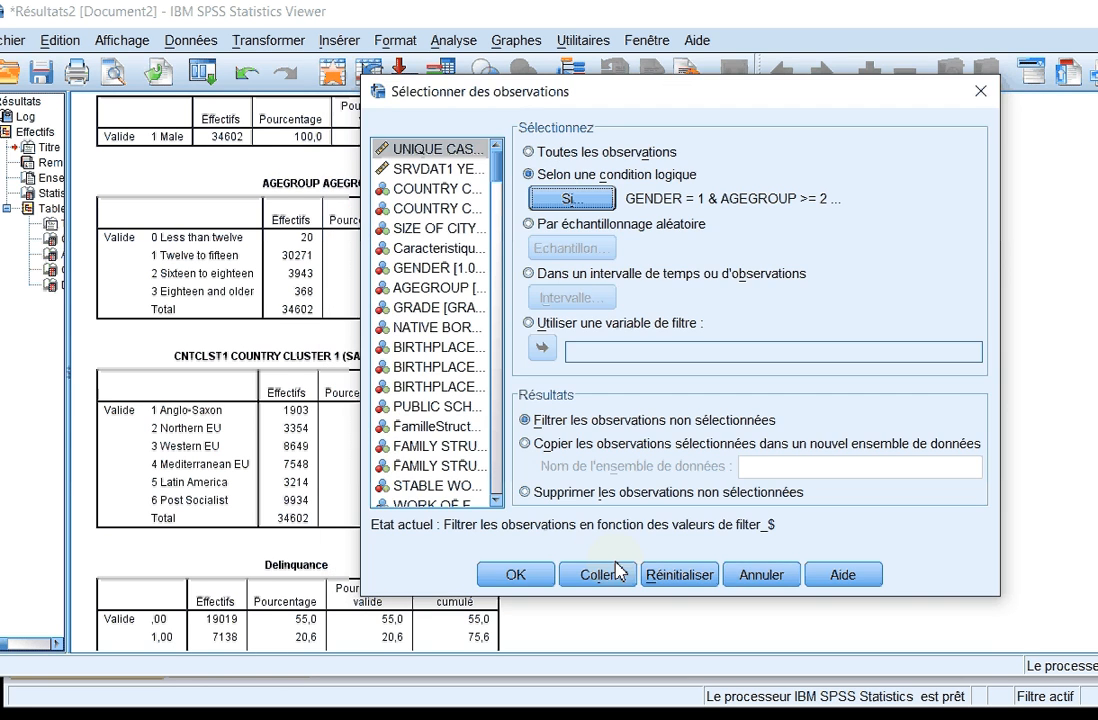
click(537, 576)
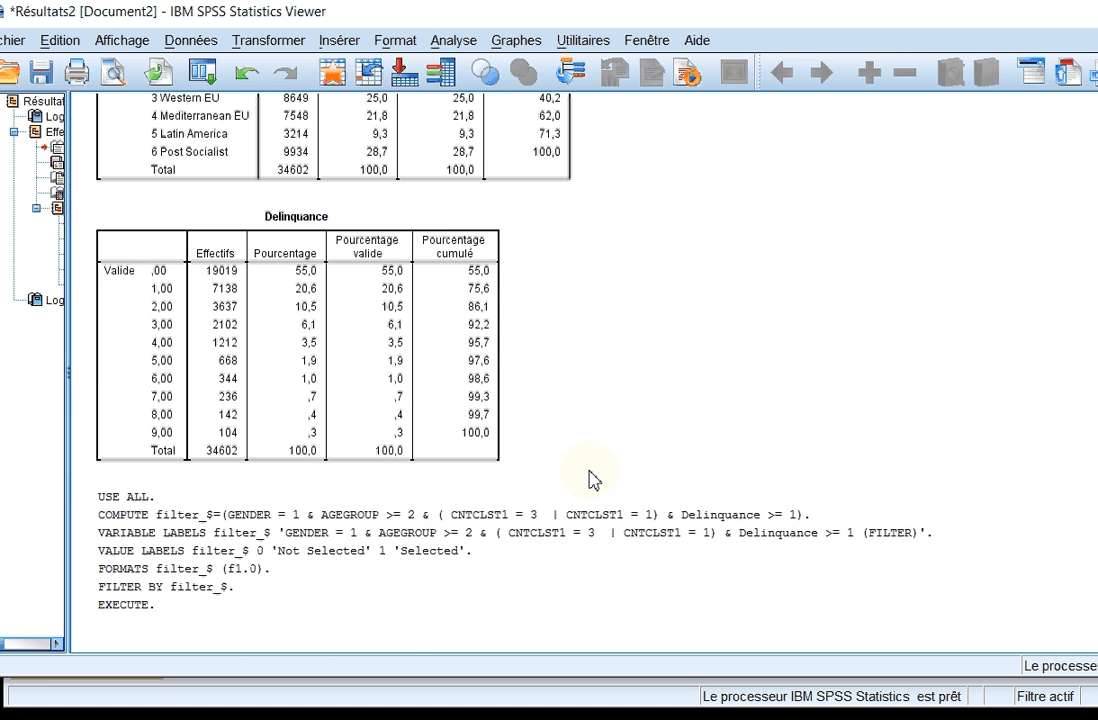
click(453, 41)
mouse_move(483, 91)
click(690, 91)
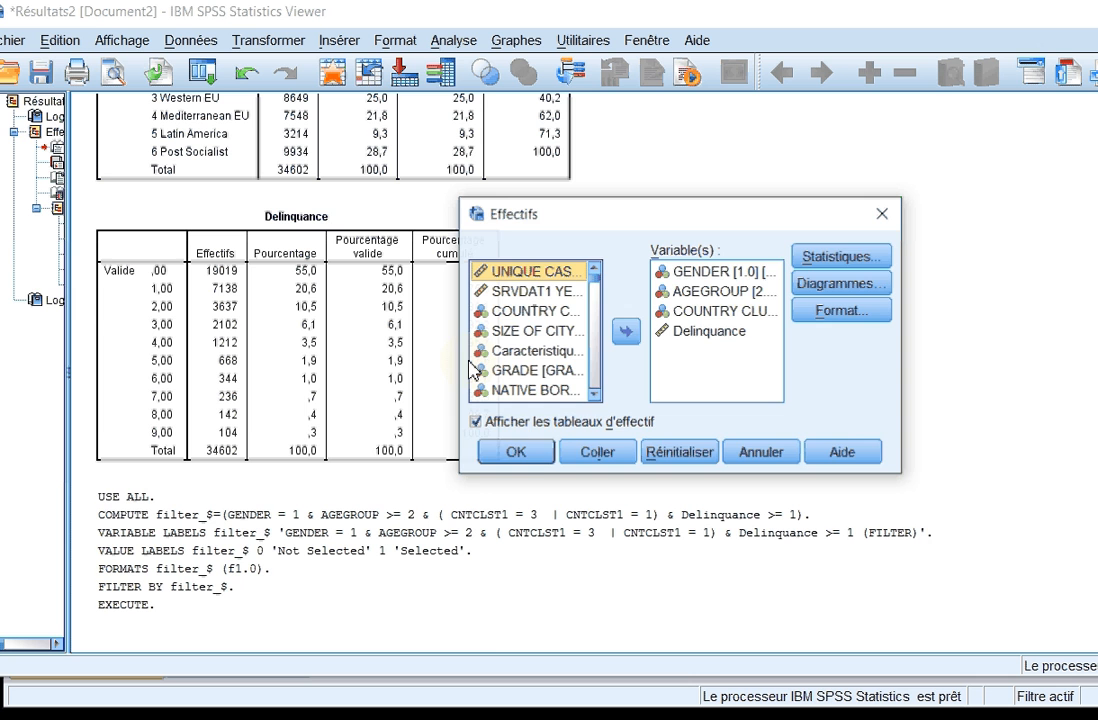
click(540, 458)
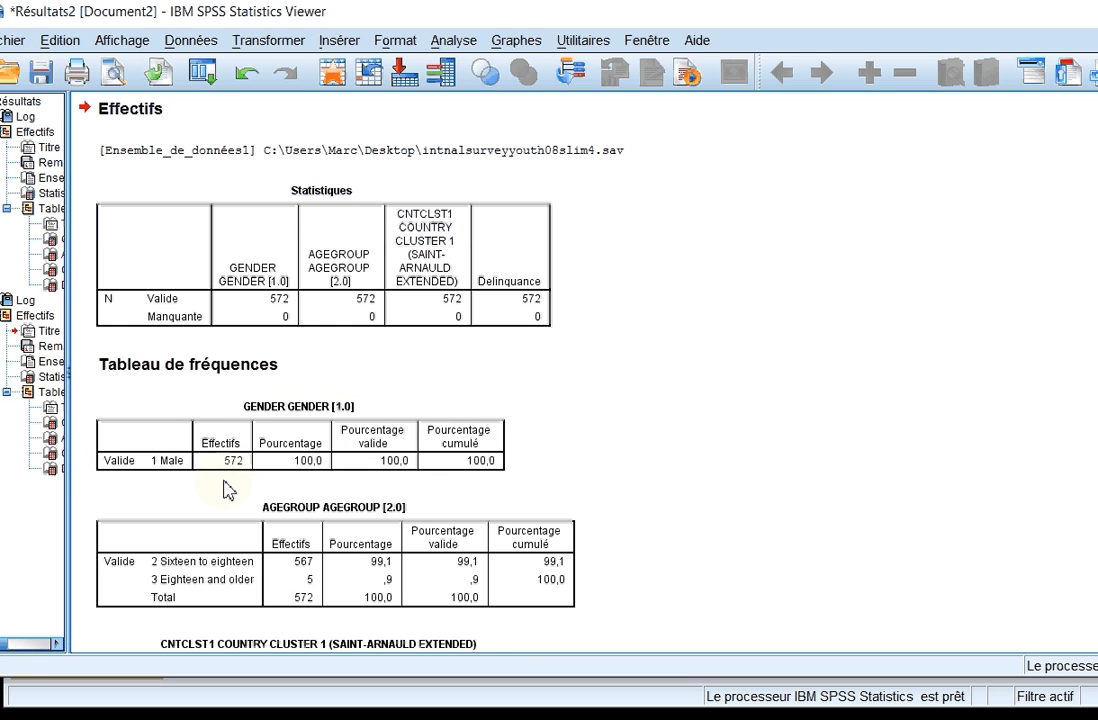
scroll(238, 481, down, 2)
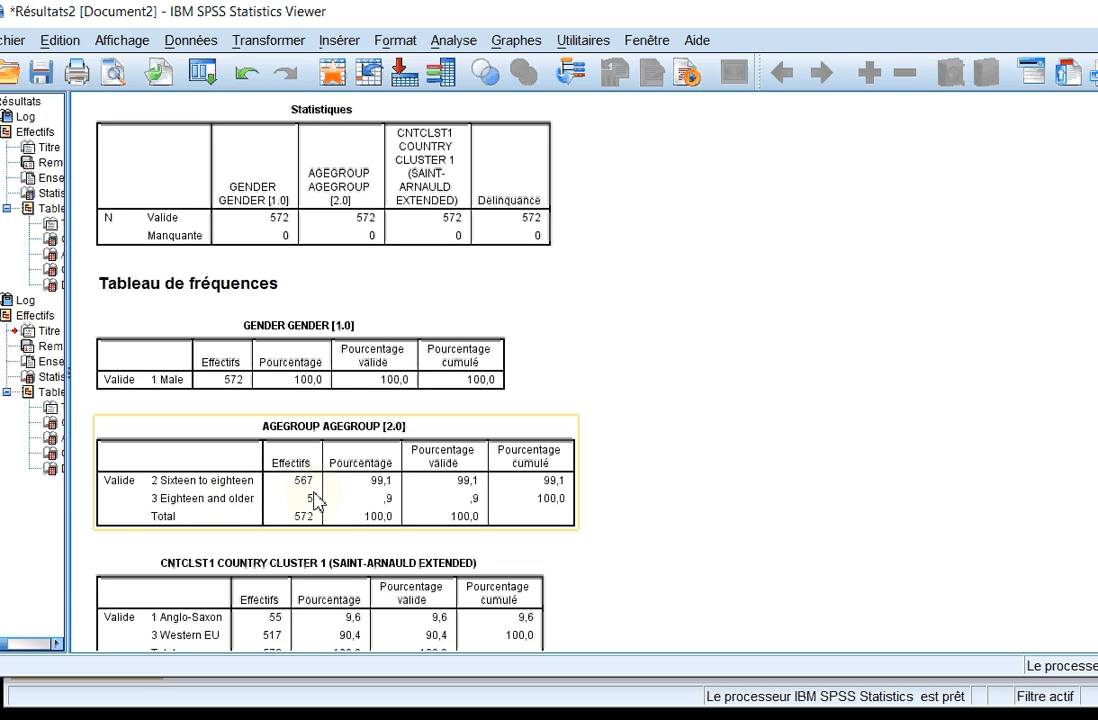
scroll(311, 510, down, 4)
scroll(311, 505, down, 4)
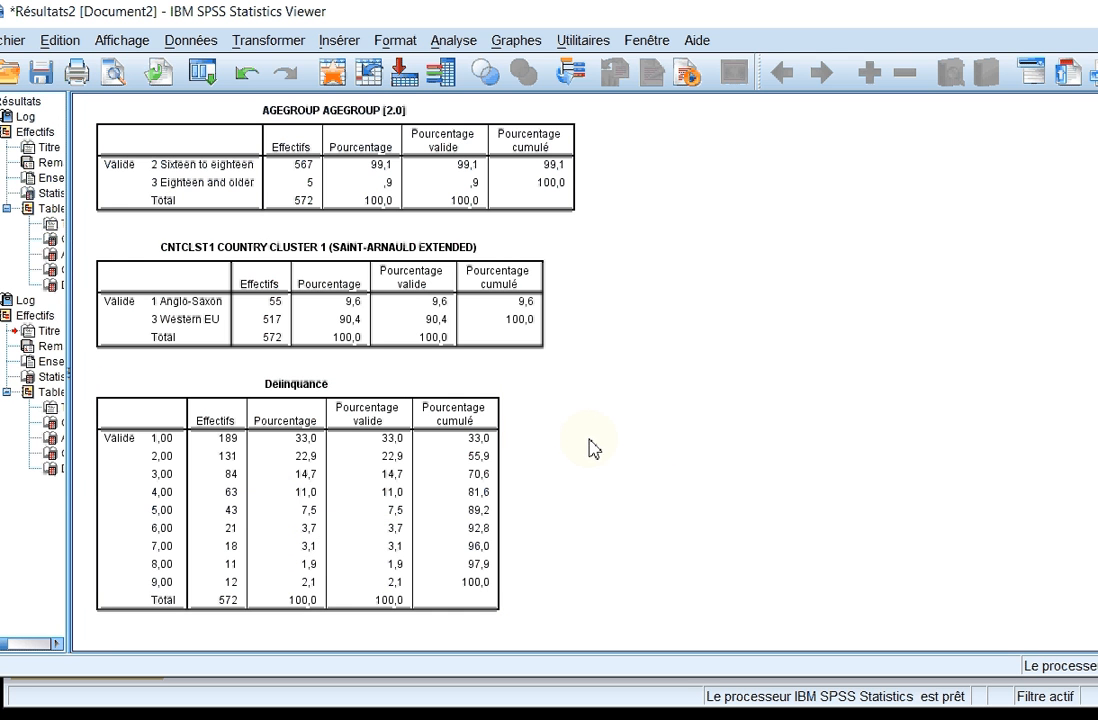
Start a comparison of means with Delinquance as the dependent variable
click(395, 40)
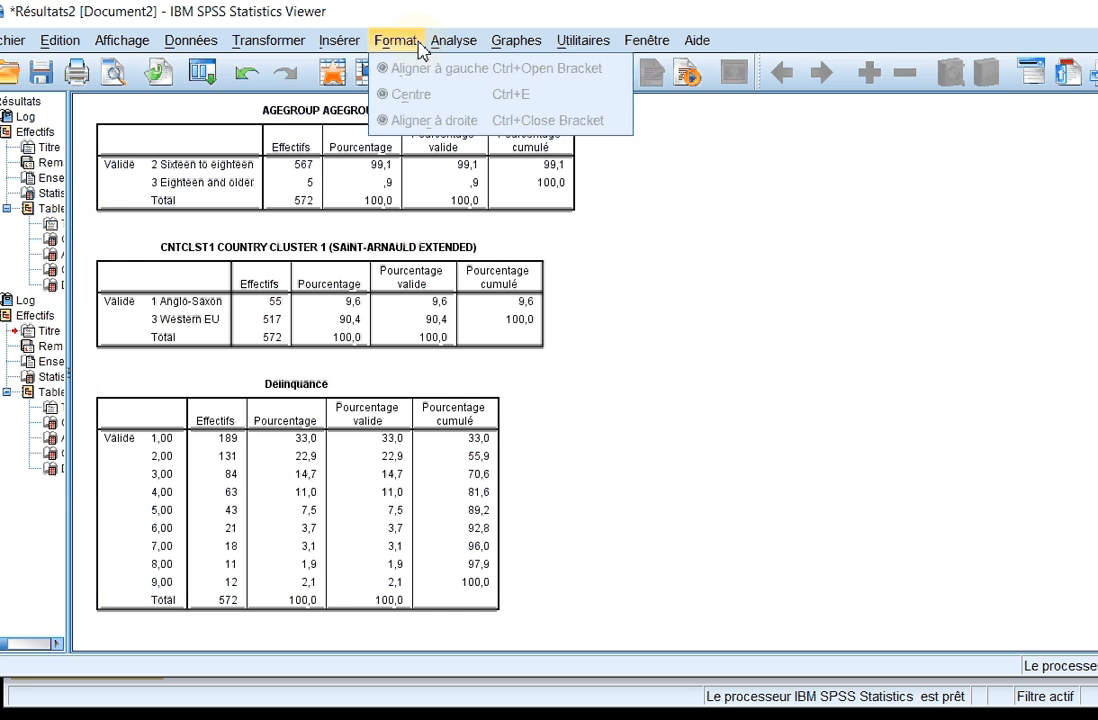
click(453, 40)
mouse_move(488, 97)
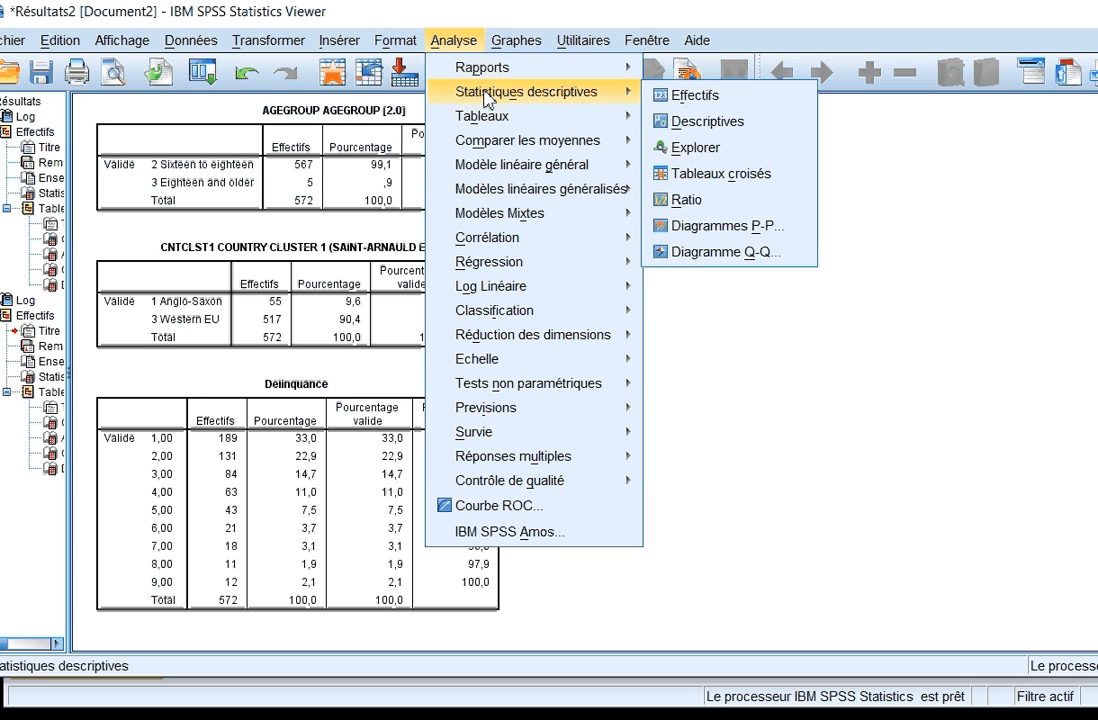
mouse_move(510, 140)
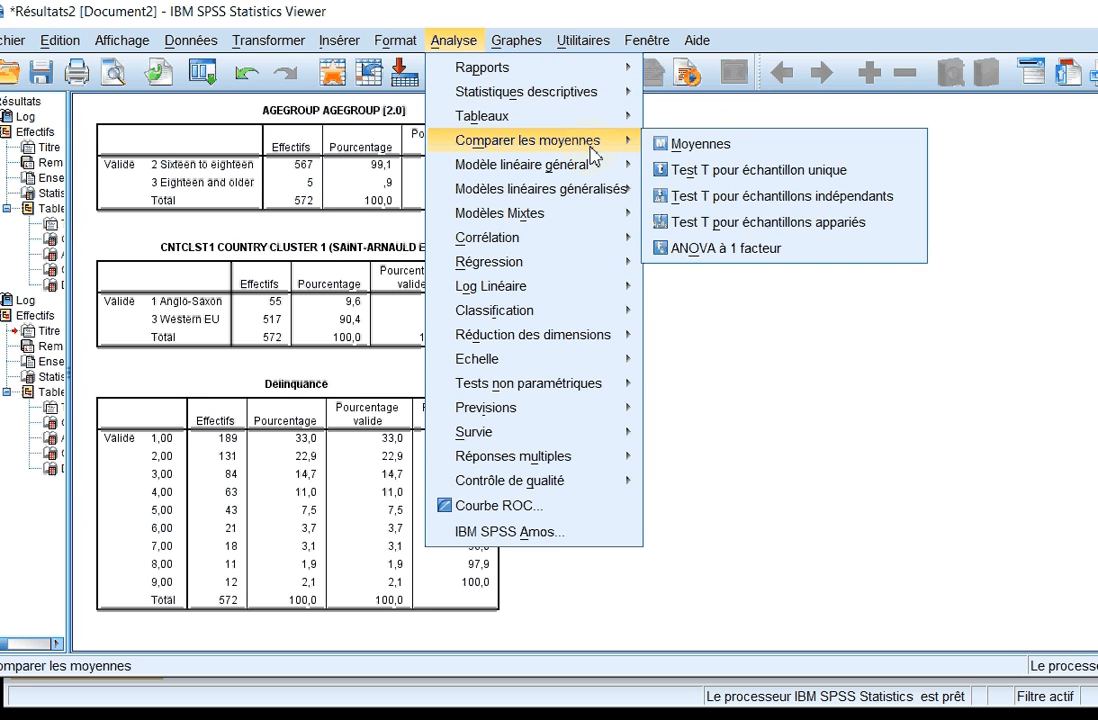
click(720, 148)
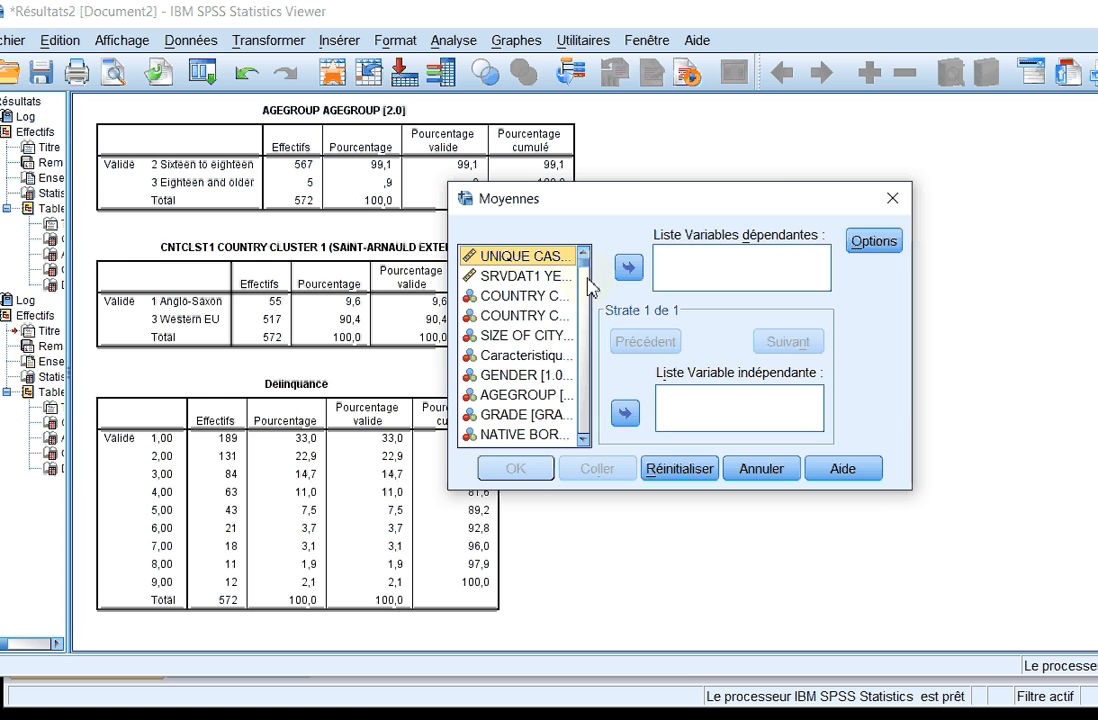
drag(584, 262, 596, 450)
click(516, 437)
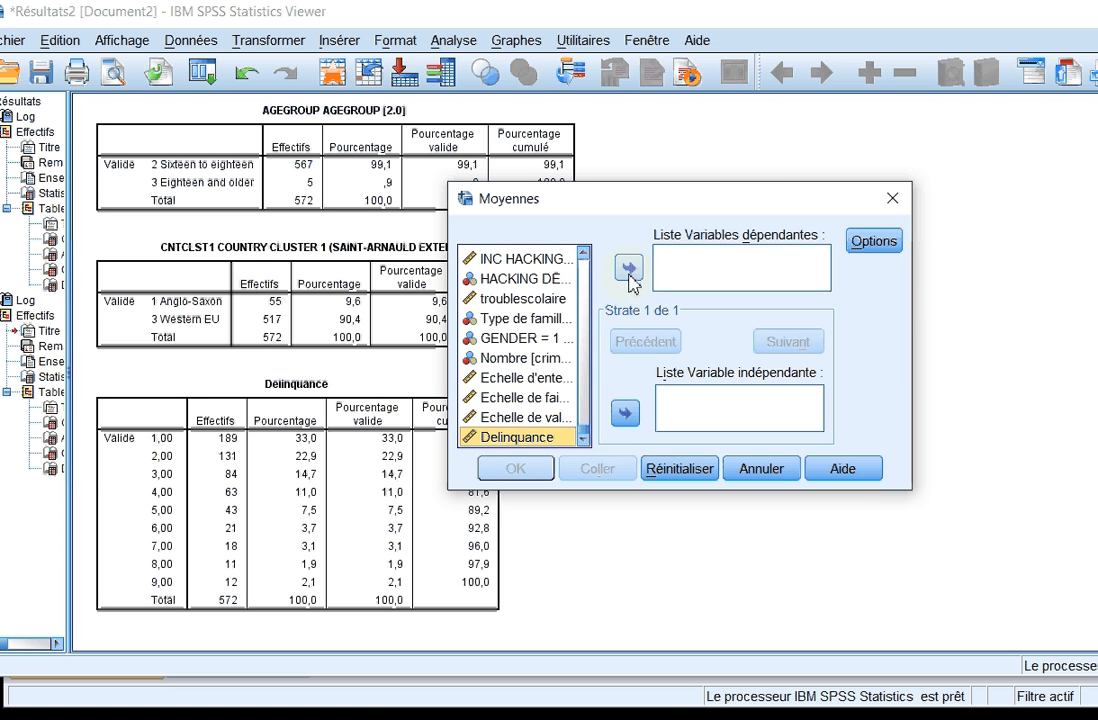
click(628, 267)
Add FAMILY STRUCTURE (FAMSTR1) as the independent variable and run the means analysis
scroll(549, 347, up, 8)
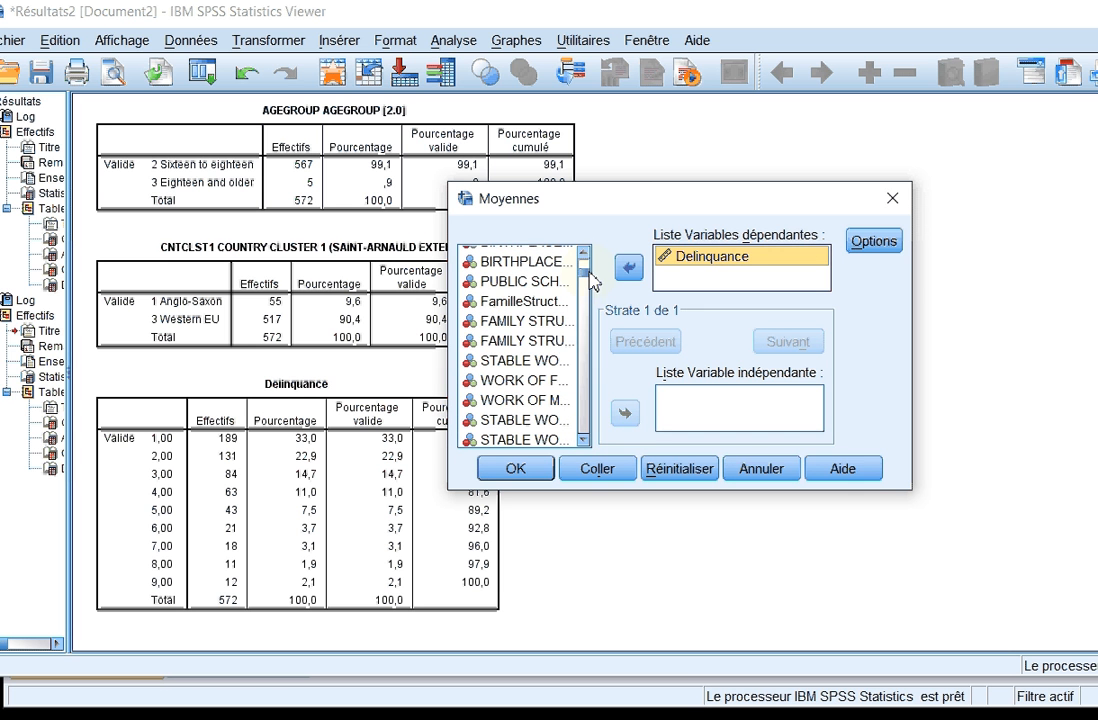
click(549, 329)
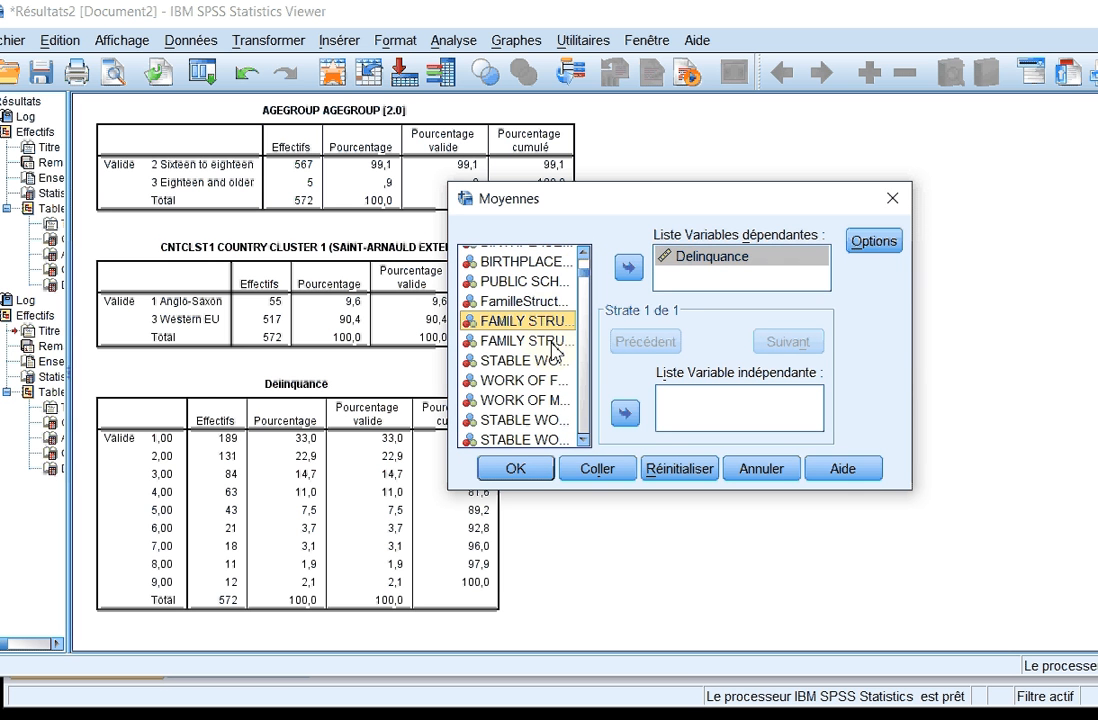
click(624, 414)
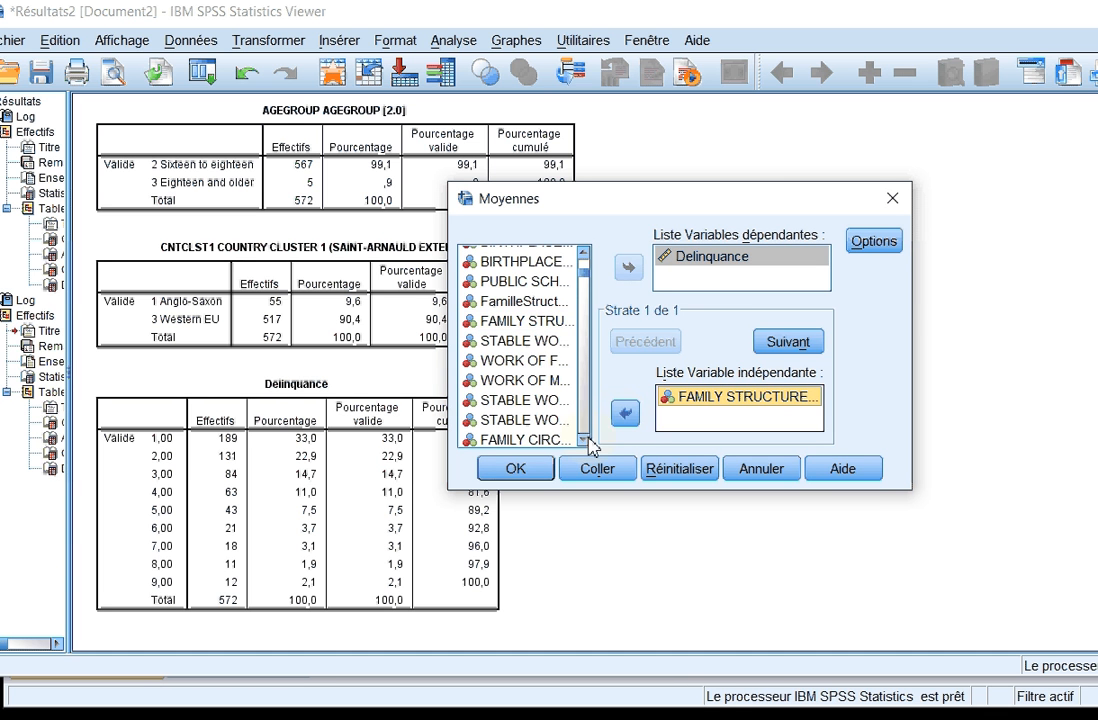
click(537, 473)
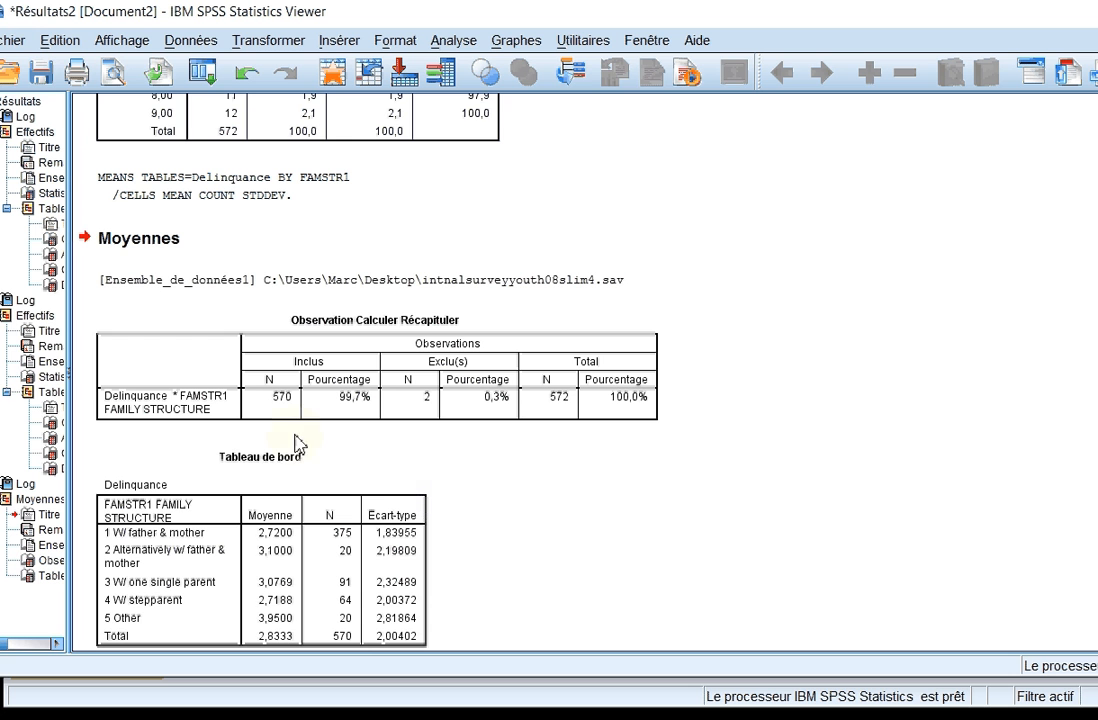
Examine the mean Delinquance by family structure, the case processing summary and the preceding frequency tables
scroll(475, 470, down, 1)
click(232, 551)
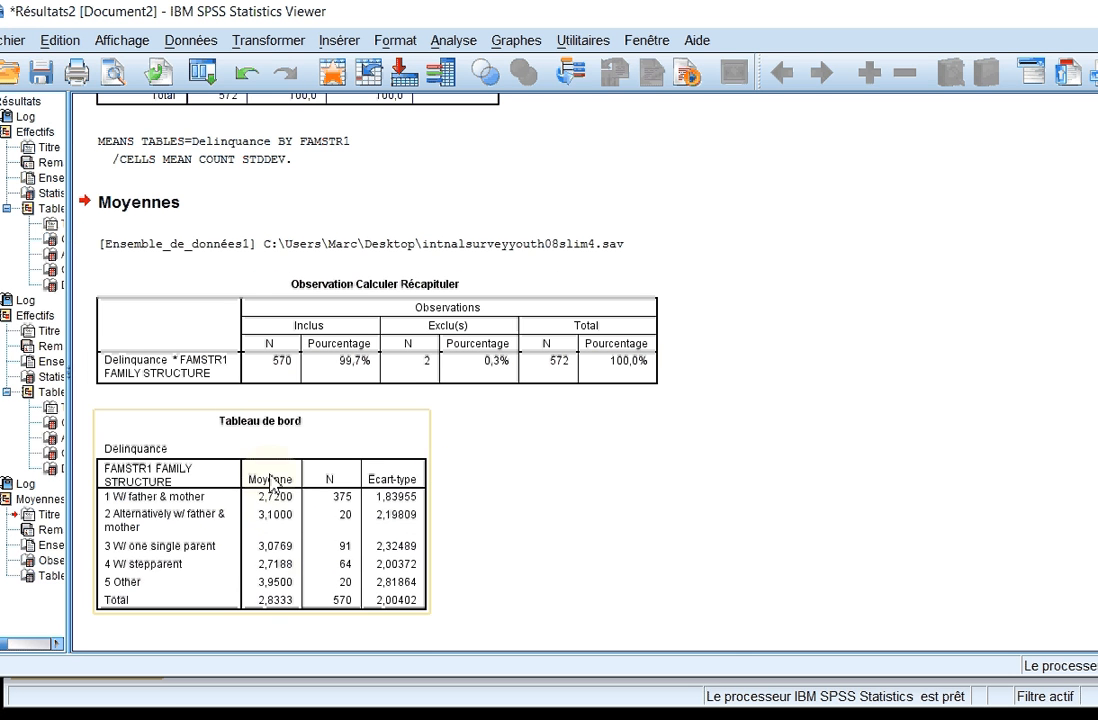
click(630, 372)
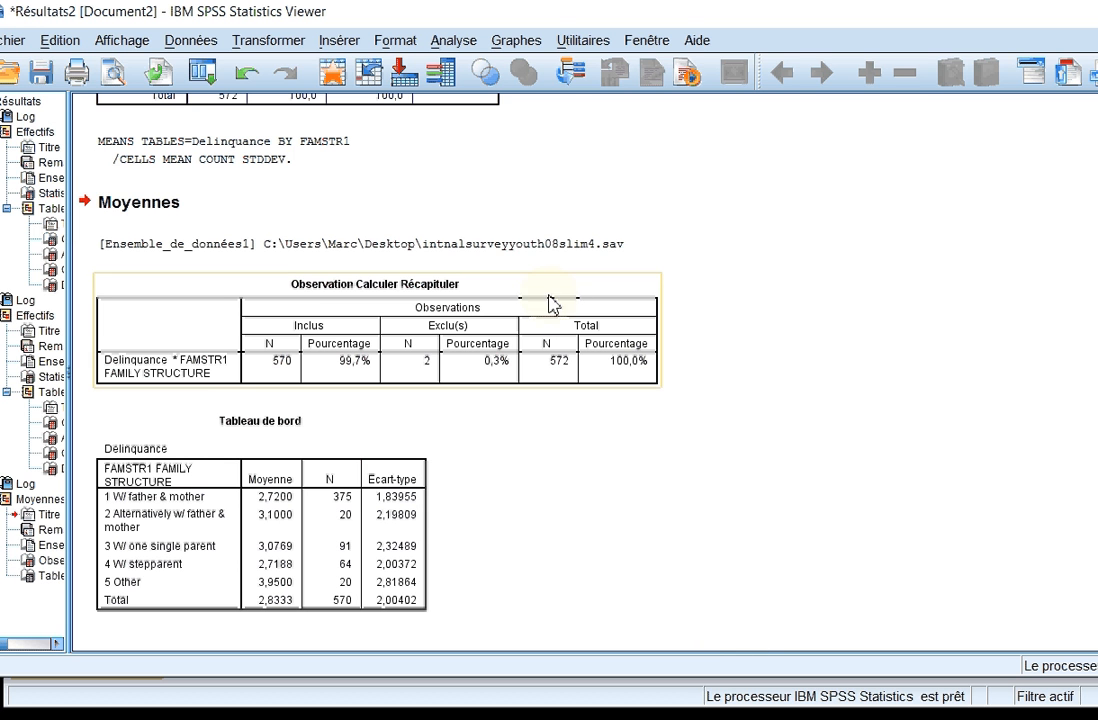
click(648, 517)
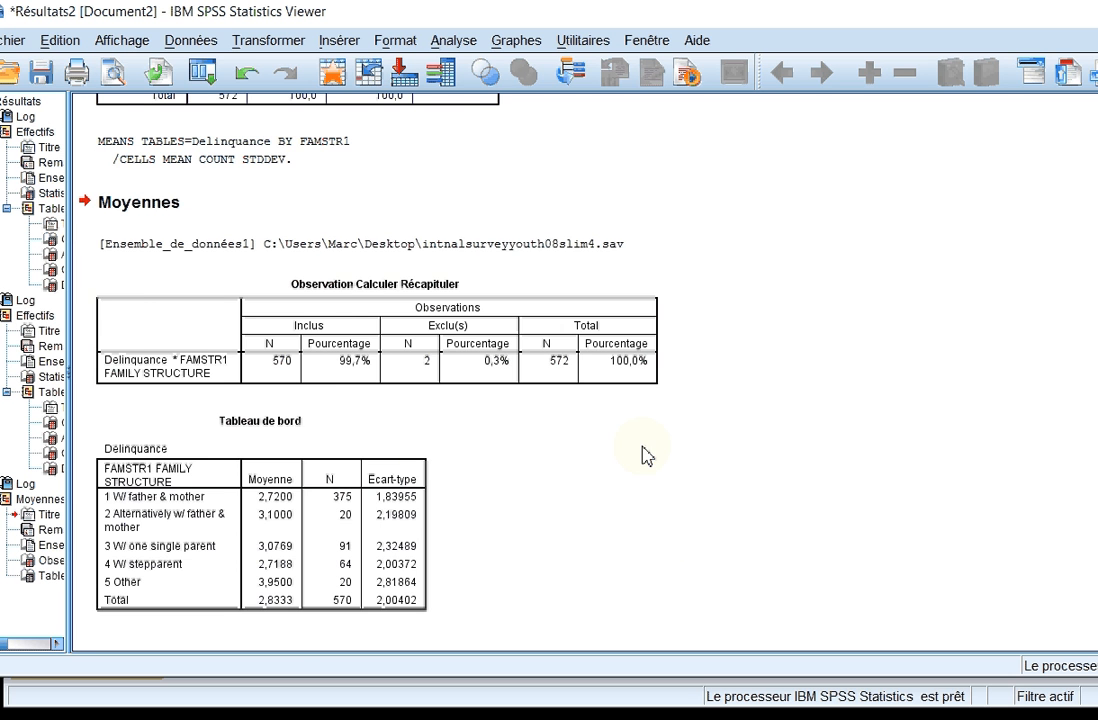
scroll(655, 475, up, 5)
scroll(657, 480, up, 4)
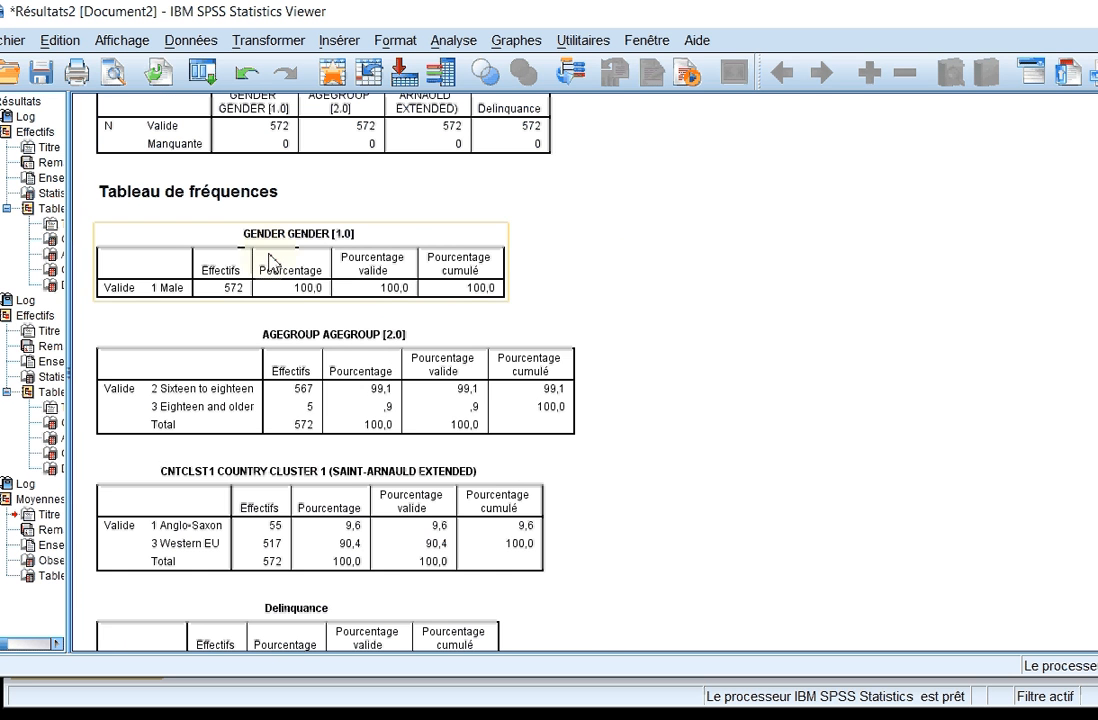
click(250, 113)
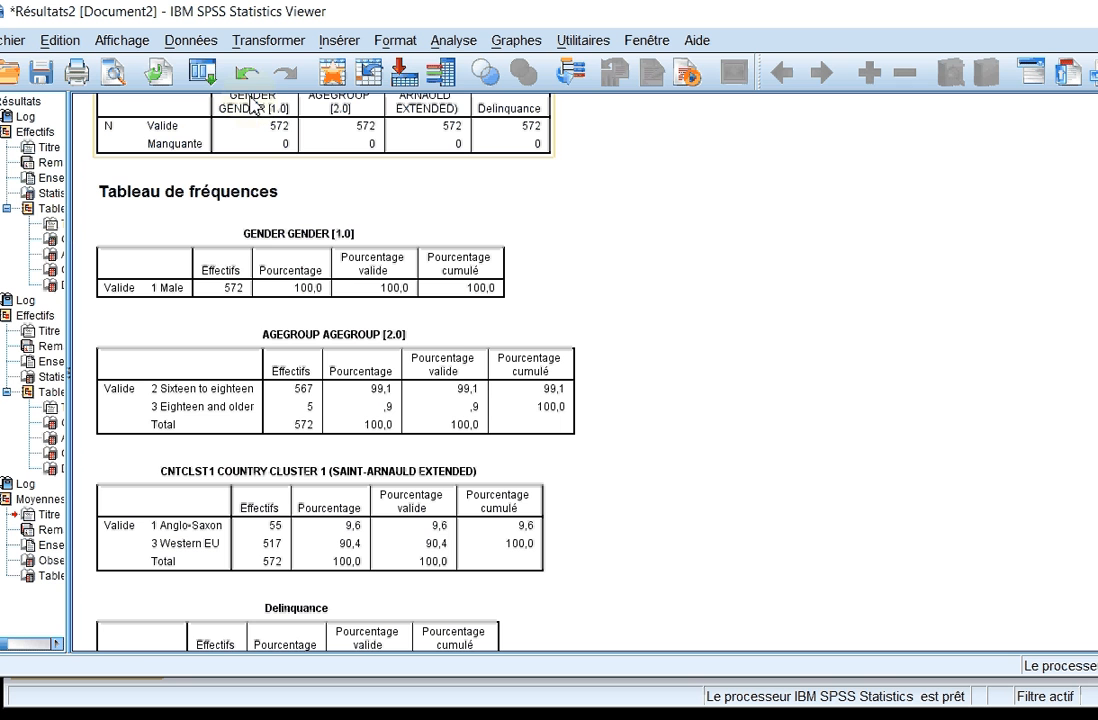
Change the gender criterion of the case selection condition to GENDER = 0 and apply the filter
click(198, 42)
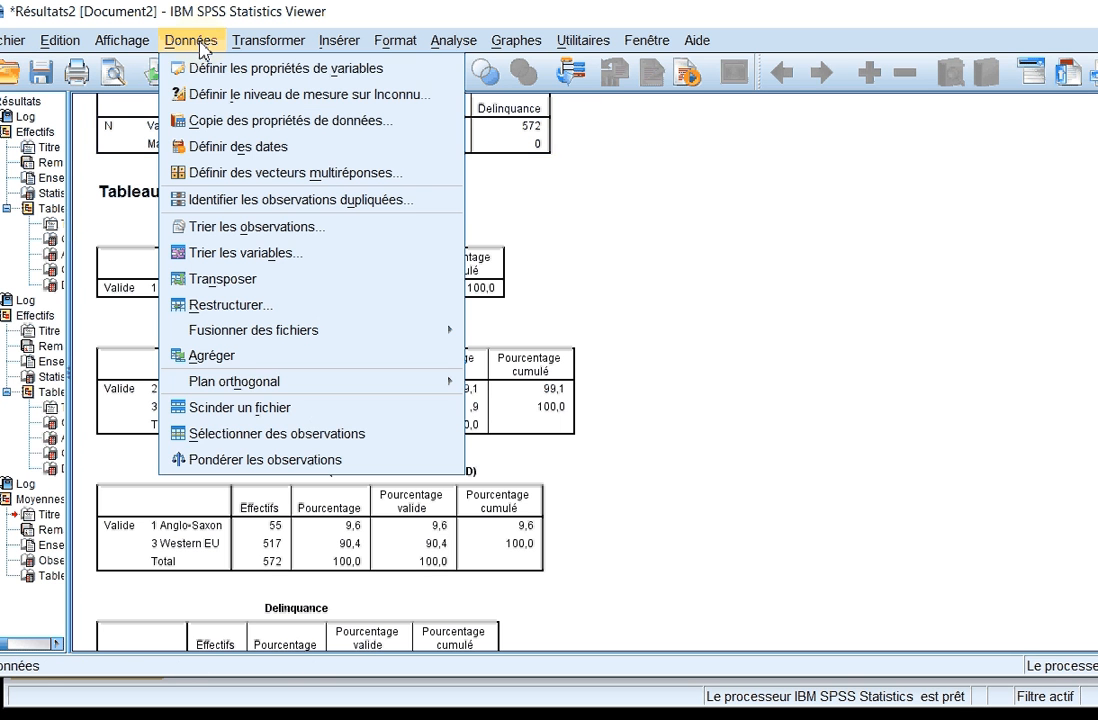
click(310, 438)
click(568, 200)
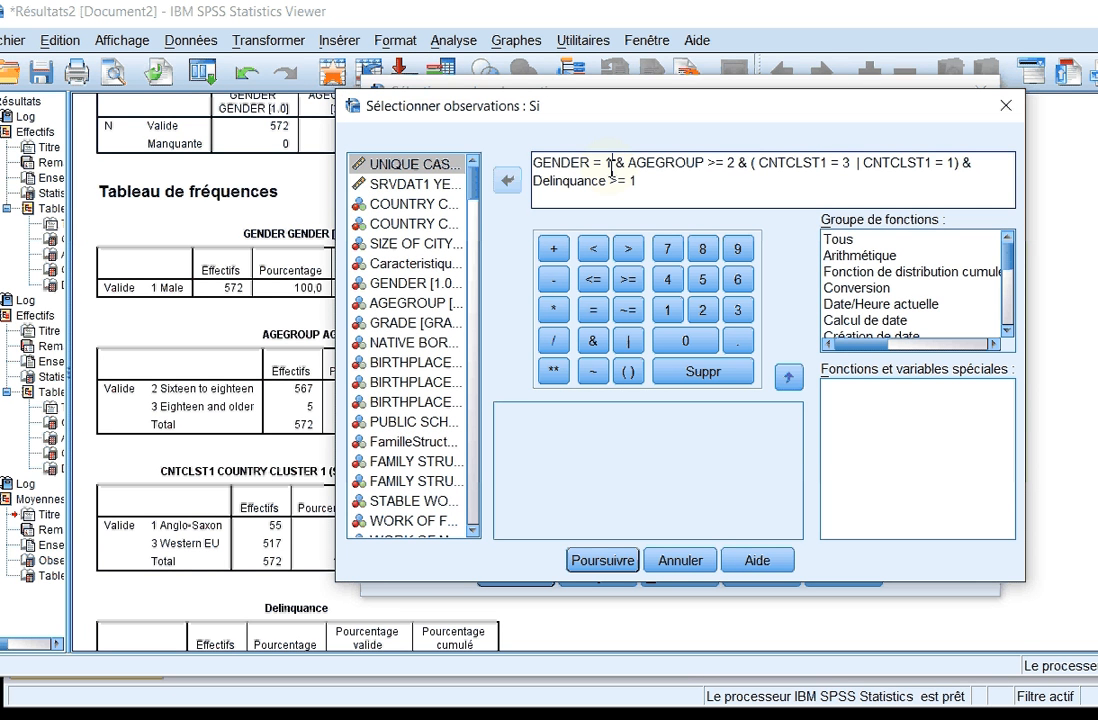
double_click(608, 164)
text(0)
click(603, 561)
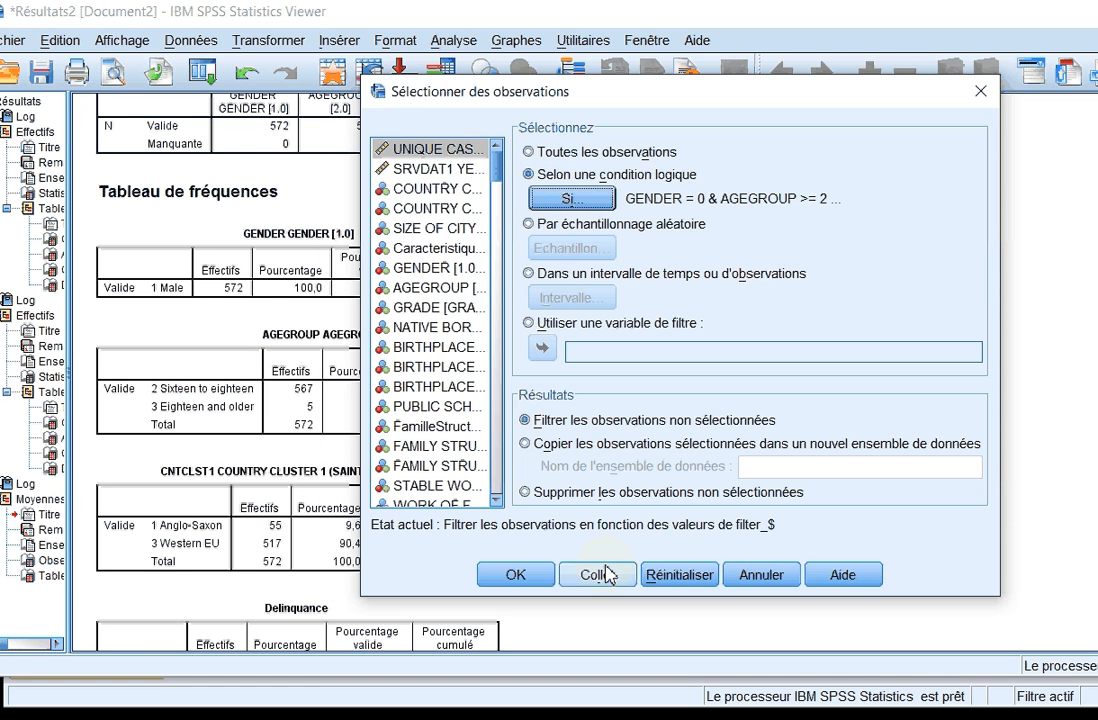
click(535, 583)
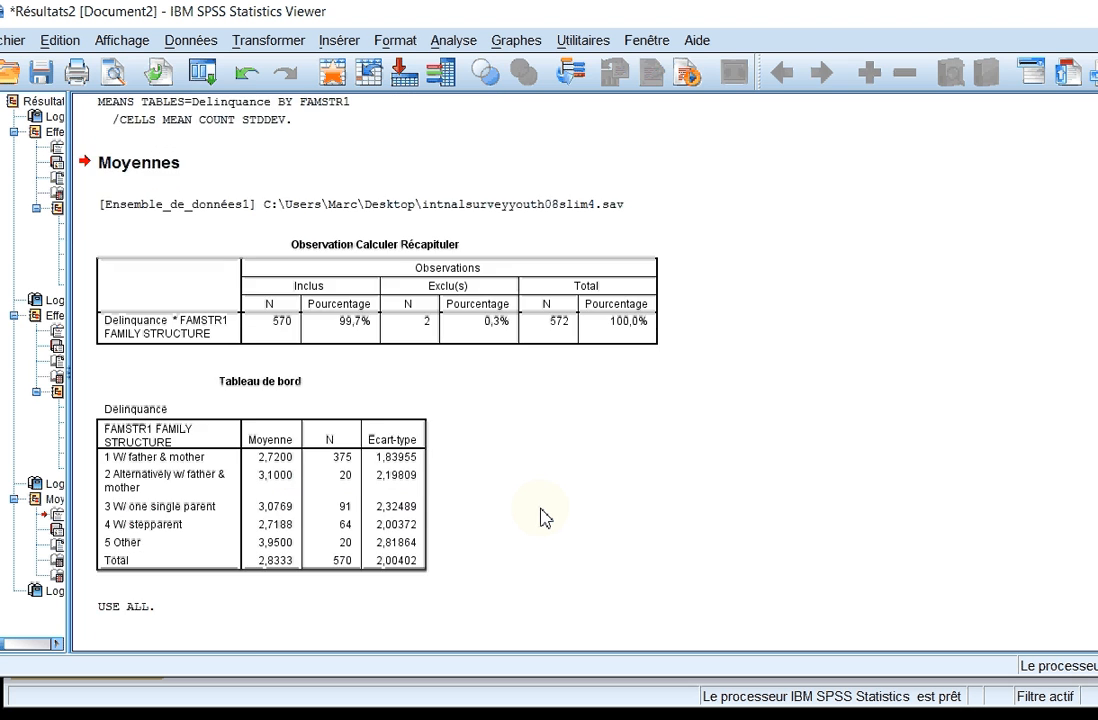
Rerun the frequencies of gender, age group, country cluster and Delinquance for the GENDER = 0 selection
click(392, 40)
mouse_move(508, 45)
mouse_move(453, 40)
mouse_move(526, 91)
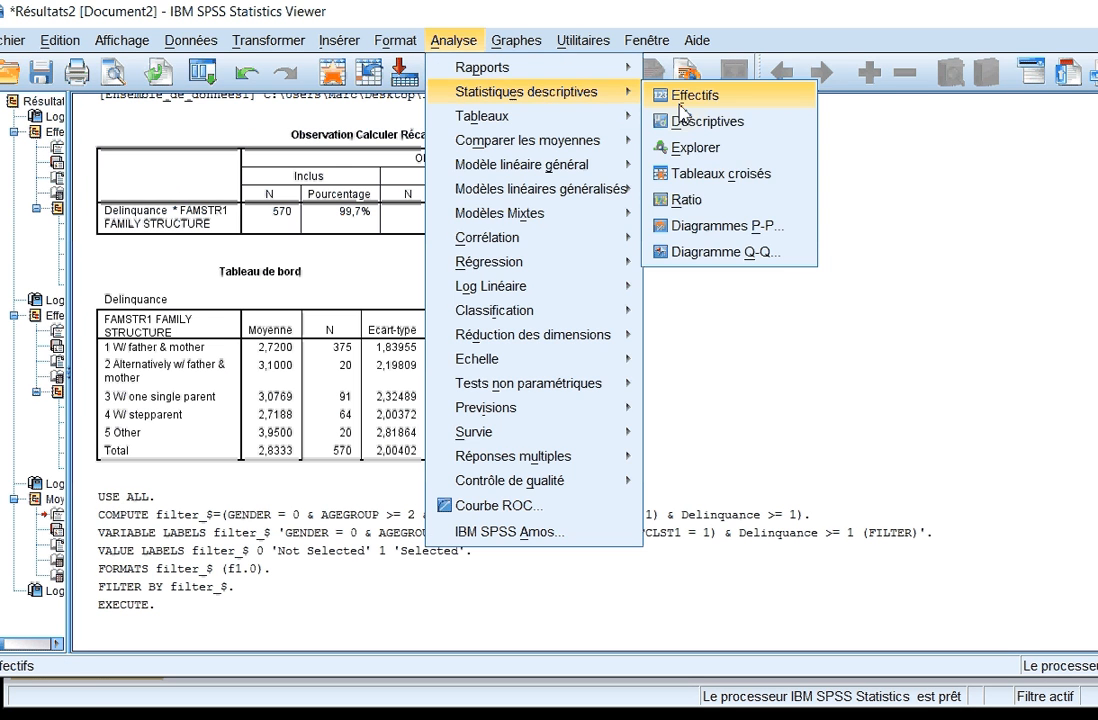
click(683, 108)
click(535, 457)
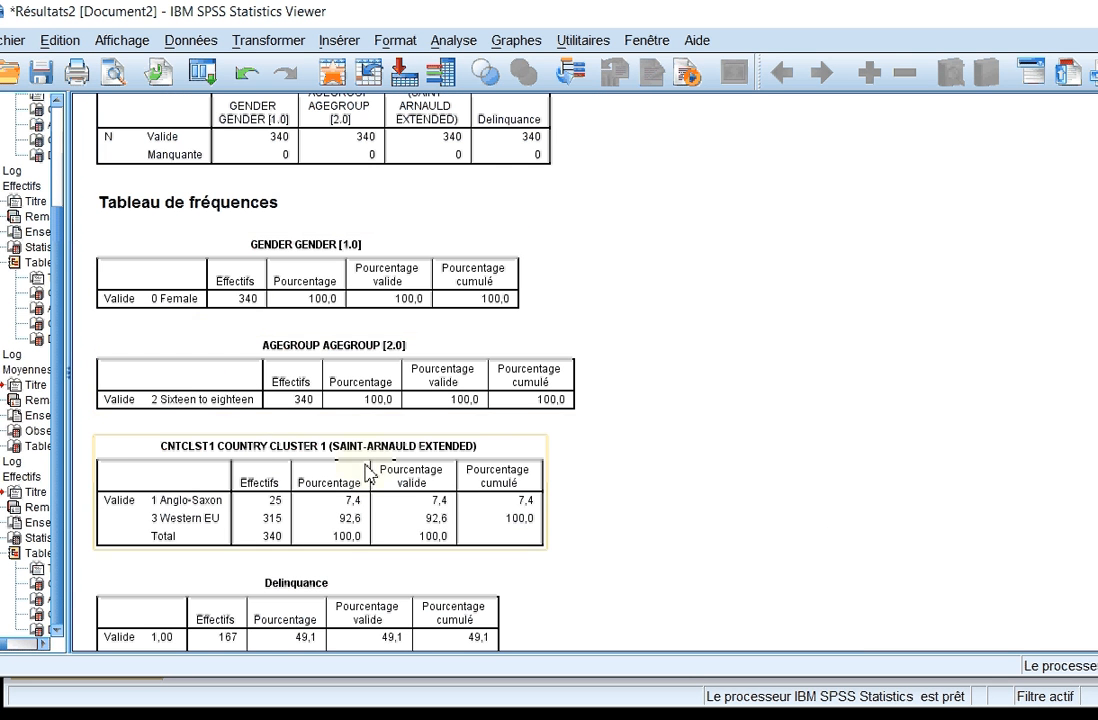
scroll(362, 468, down, 3)
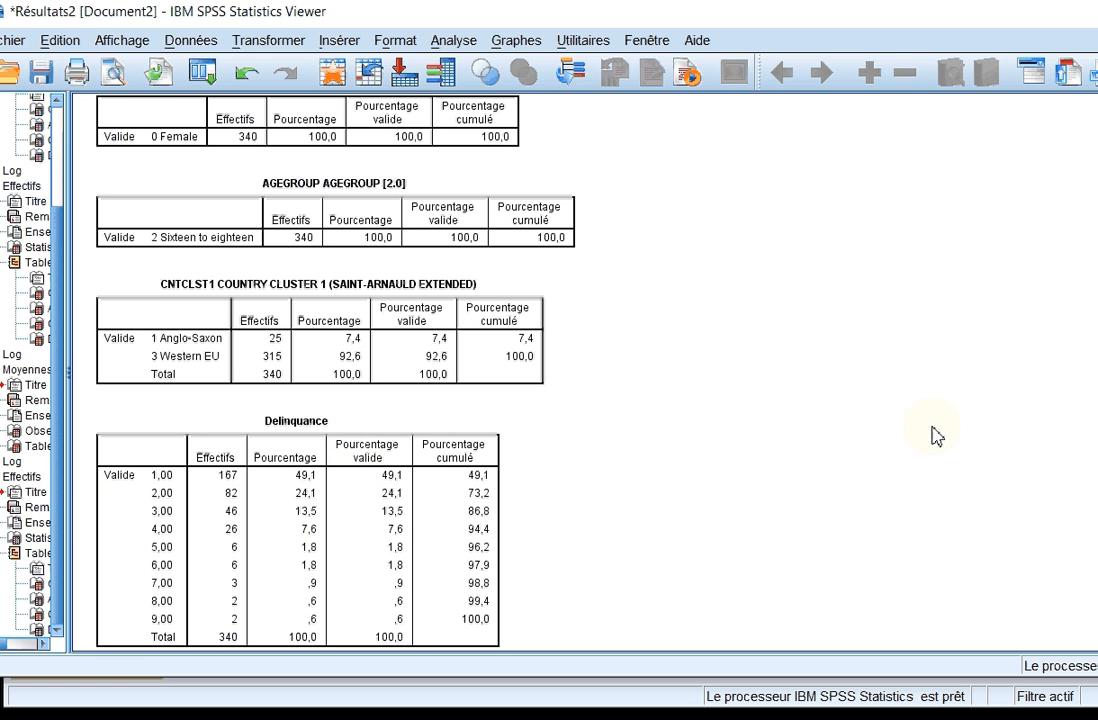